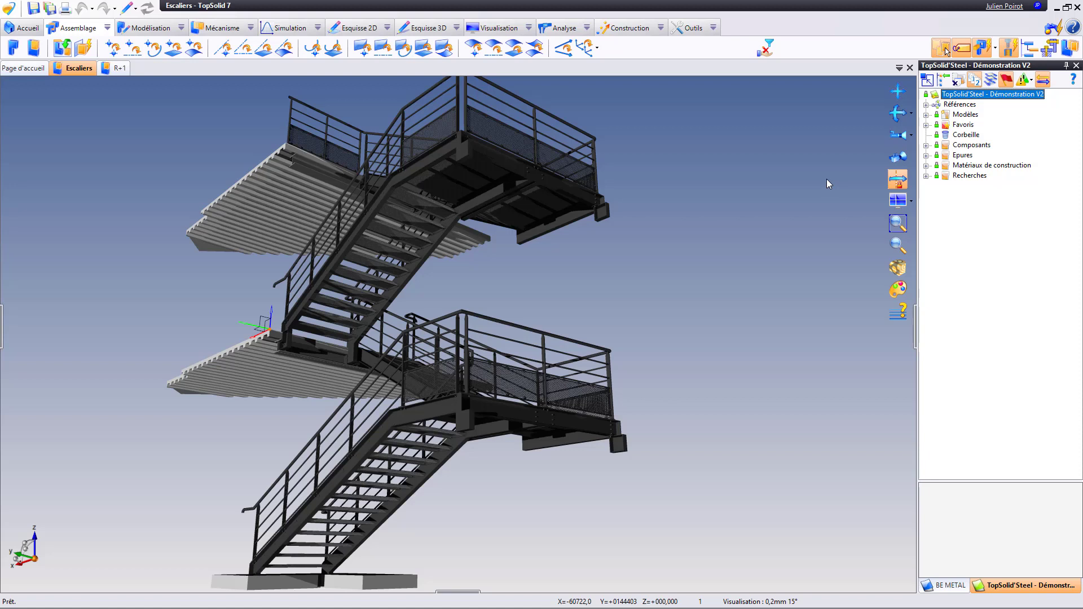
Browse the Composants library's Motifs de découpes categories and examine the patterns listed under Abstrait
left_click(971, 145)
left_click(926, 145)
left_click(951, 165)
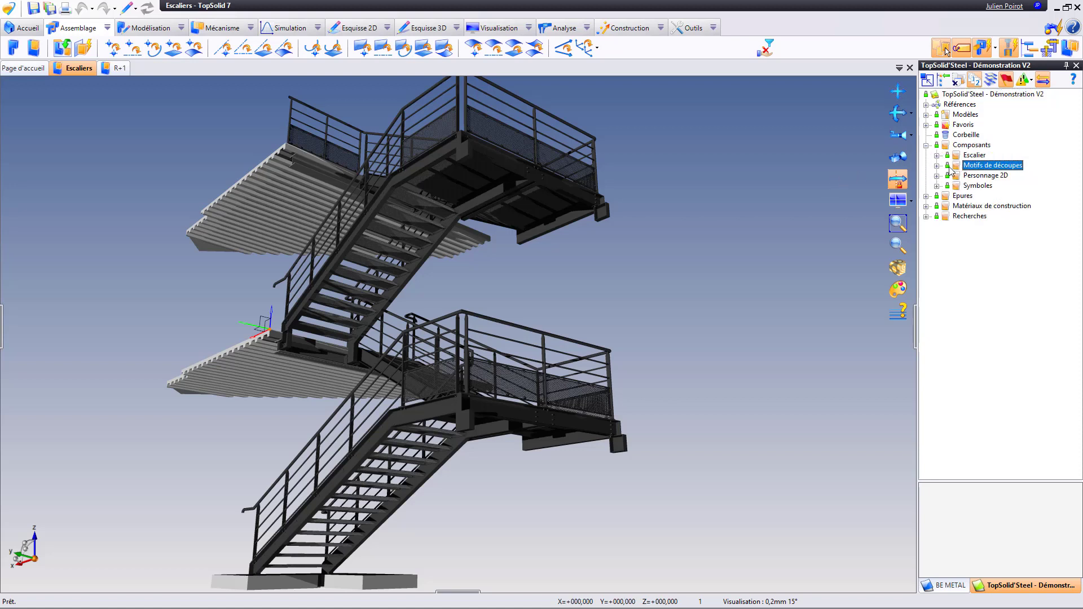
left_click(936, 166)
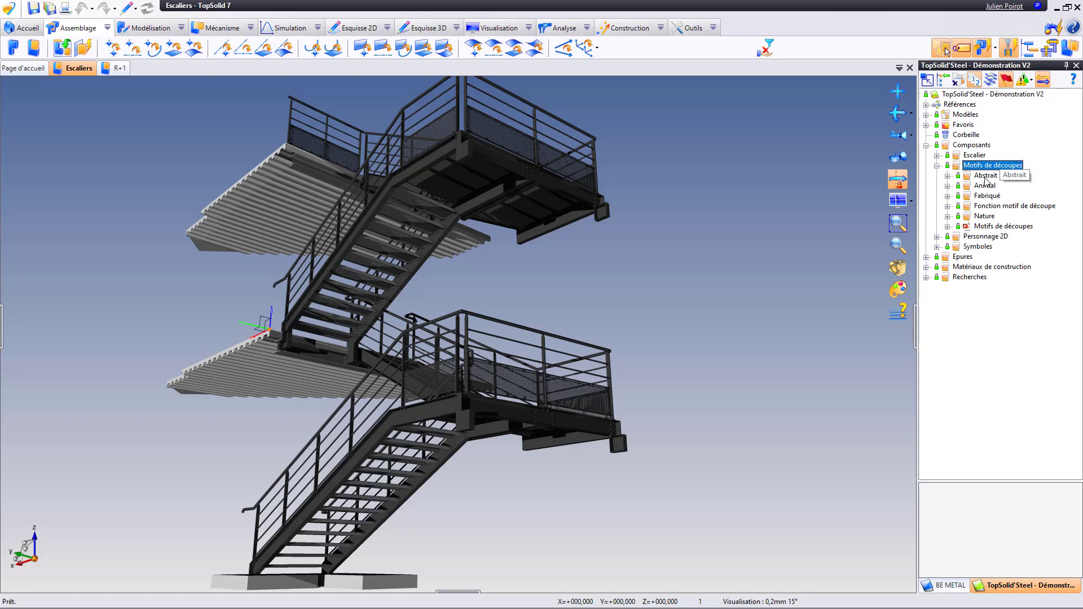
left_click(985, 176)
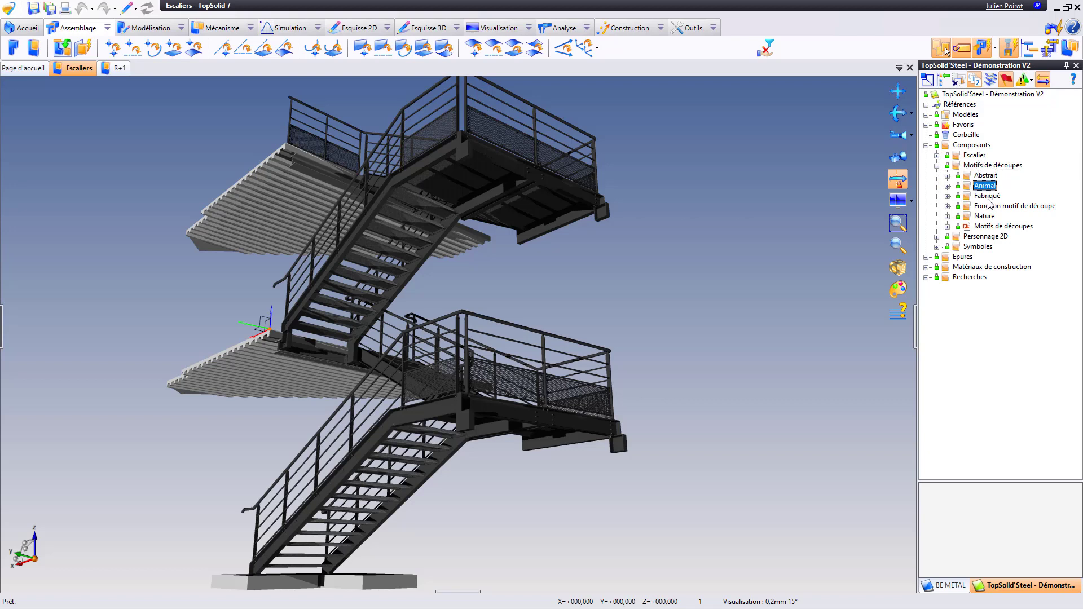
left_click(984, 217)
left_click(948, 176)
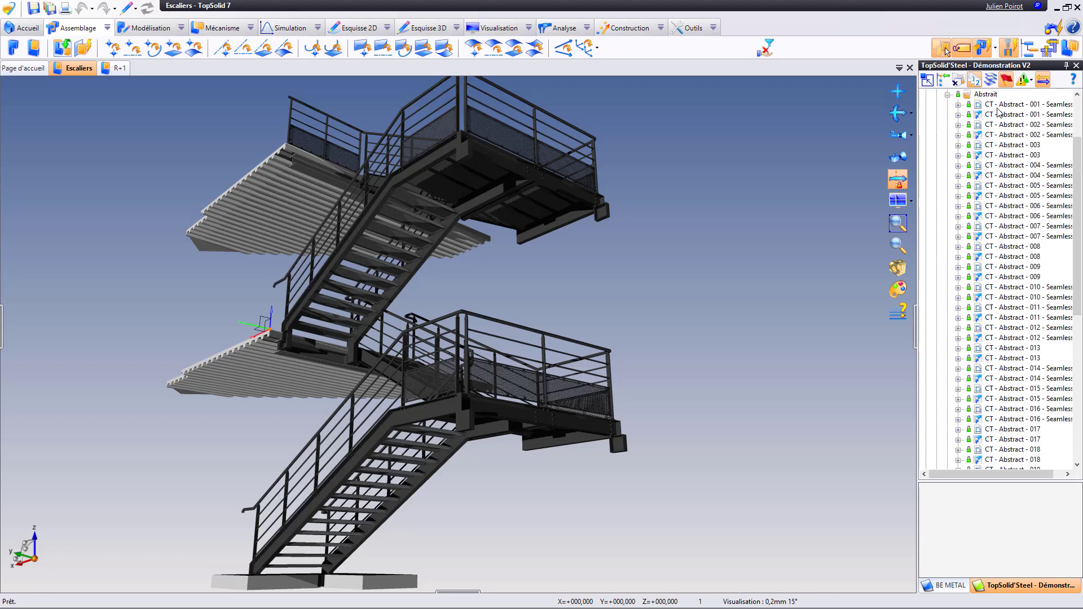
left_click(999, 114)
left_click(948, 95)
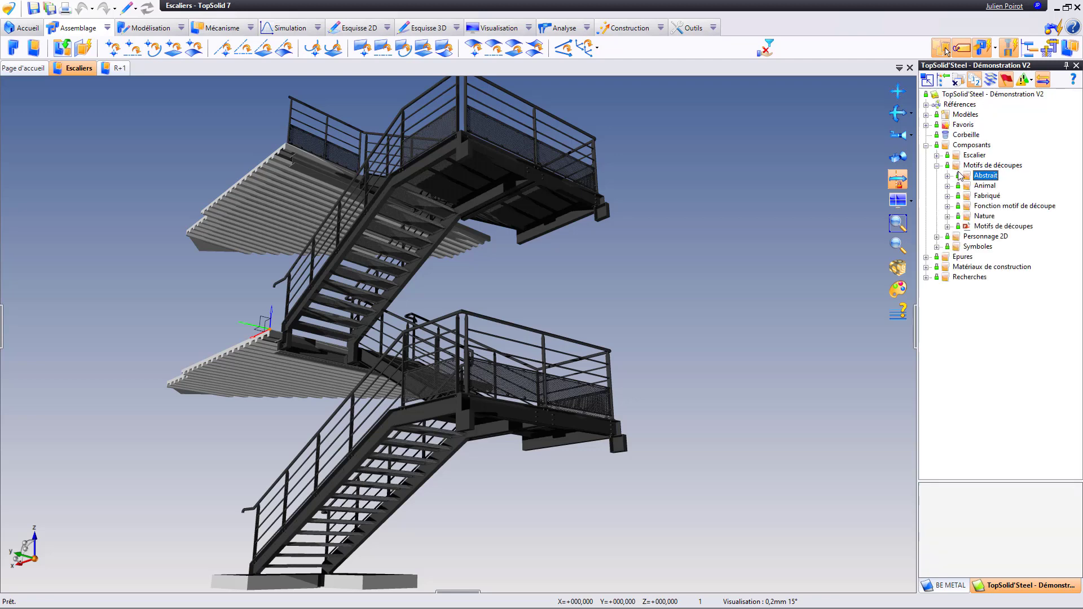
Open the Motifs de découpes presentation and review the slides of the Abstract section
double_click(988, 226)
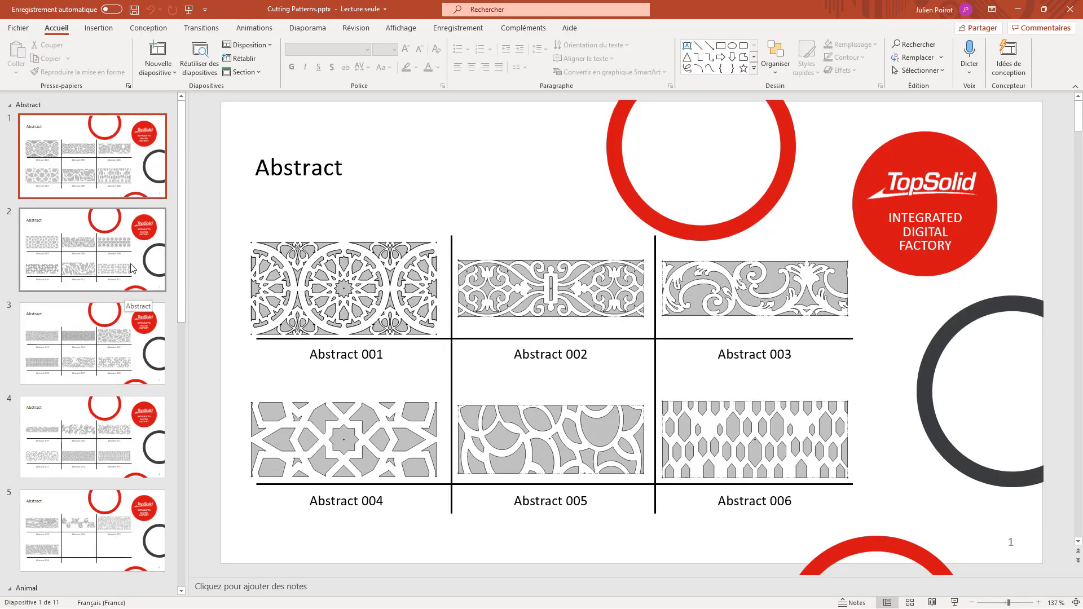
left_click(126, 263)
left_click(102, 349)
scroll(101, 366, "down", 1)
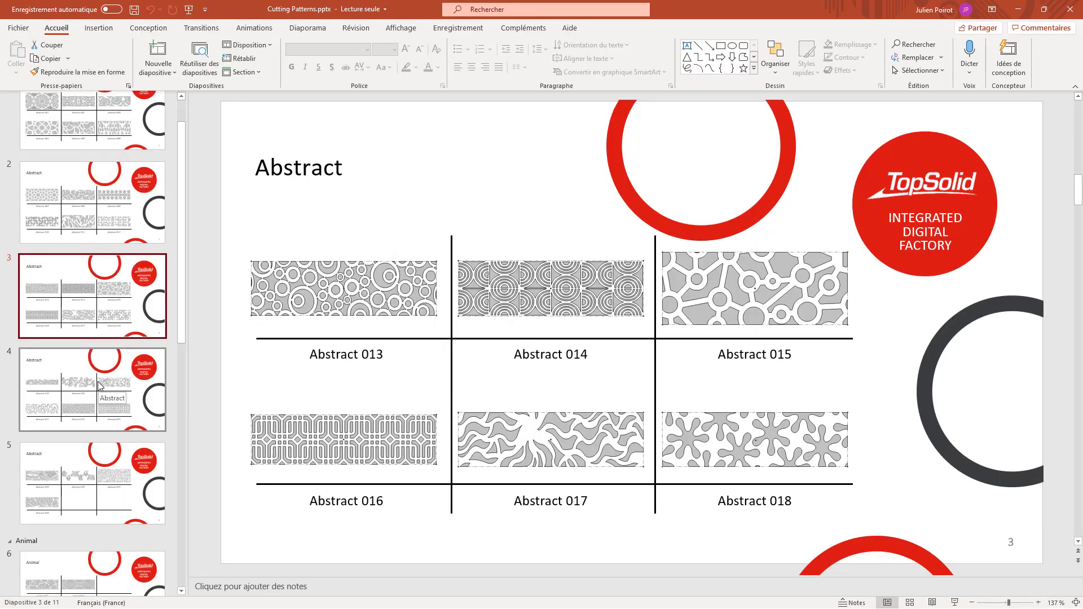
left_click(99, 383)
left_click(125, 478)
scroll(57, 225, "up", 2)
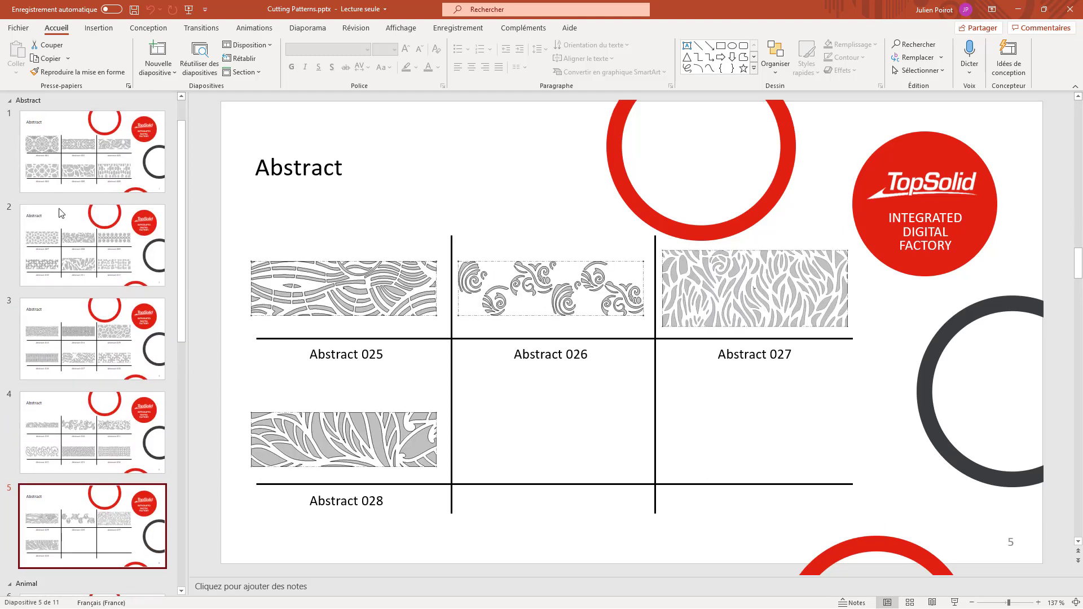
Collapse the presentation's Abstract section and review the slides of the Animal, Manufactured and Nature sections
left_click(10, 105)
left_click(61, 176)
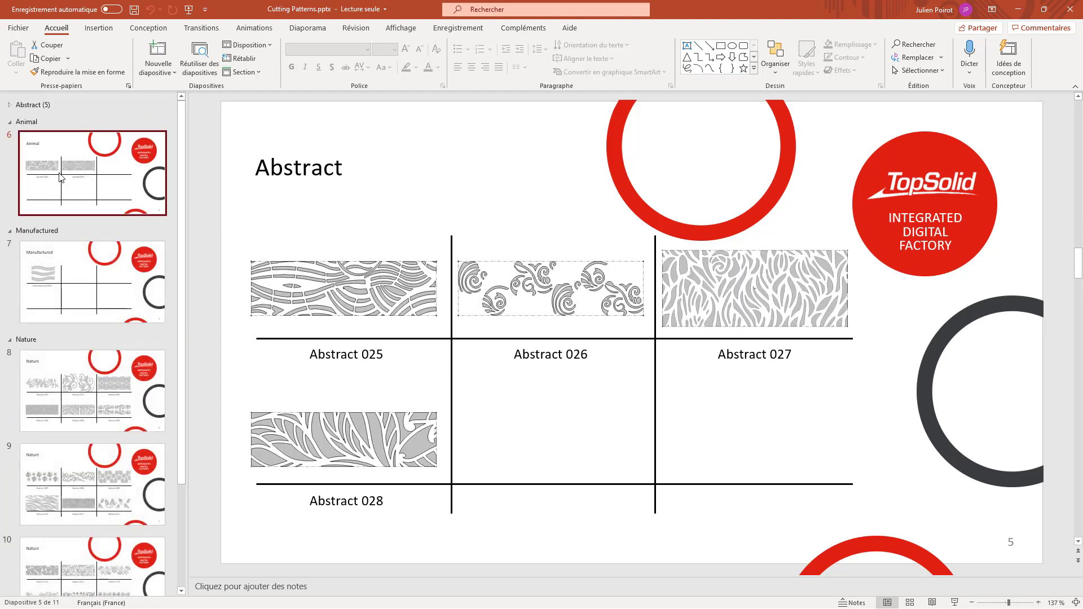
left_click(84, 285)
left_click(97, 383)
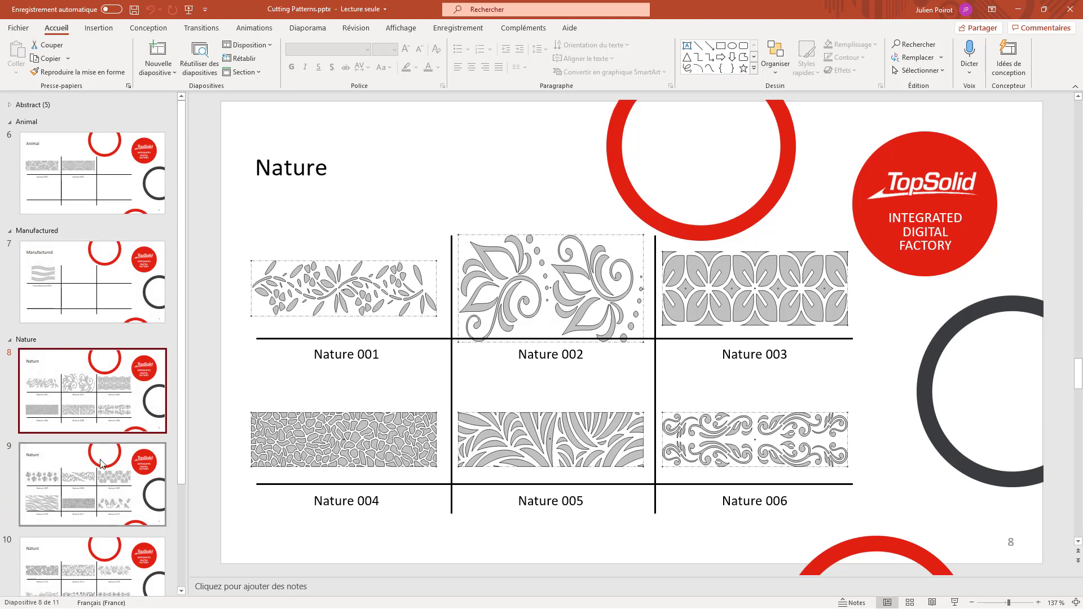
left_click(102, 488)
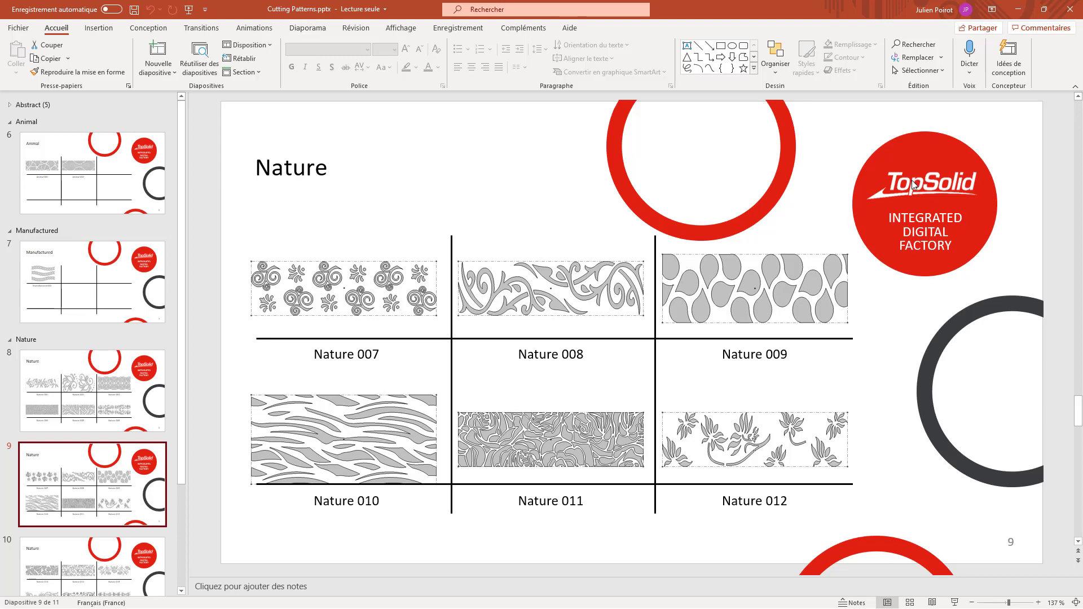
Show the presentation's slide master and examine the TopSolid logo on the pattern layout
left_click(407, 30)
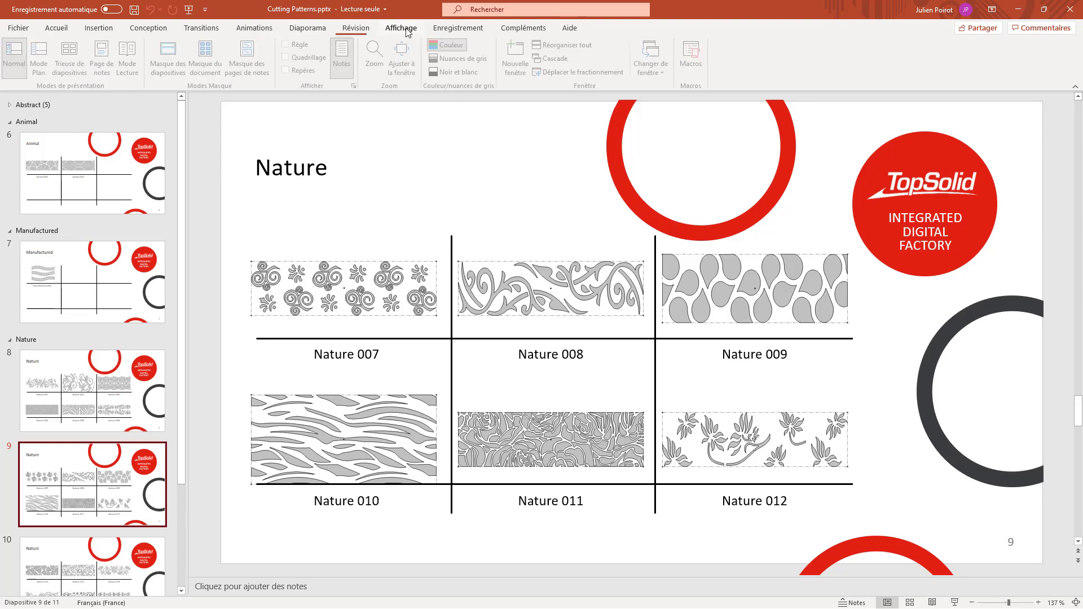
left_click(168, 56)
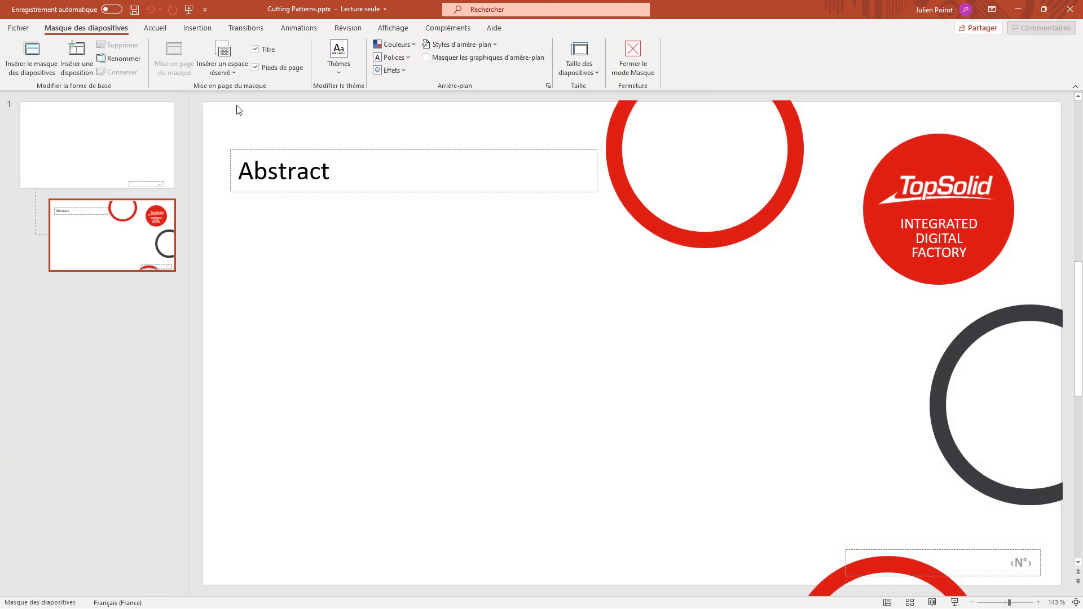
left_click(919, 219)
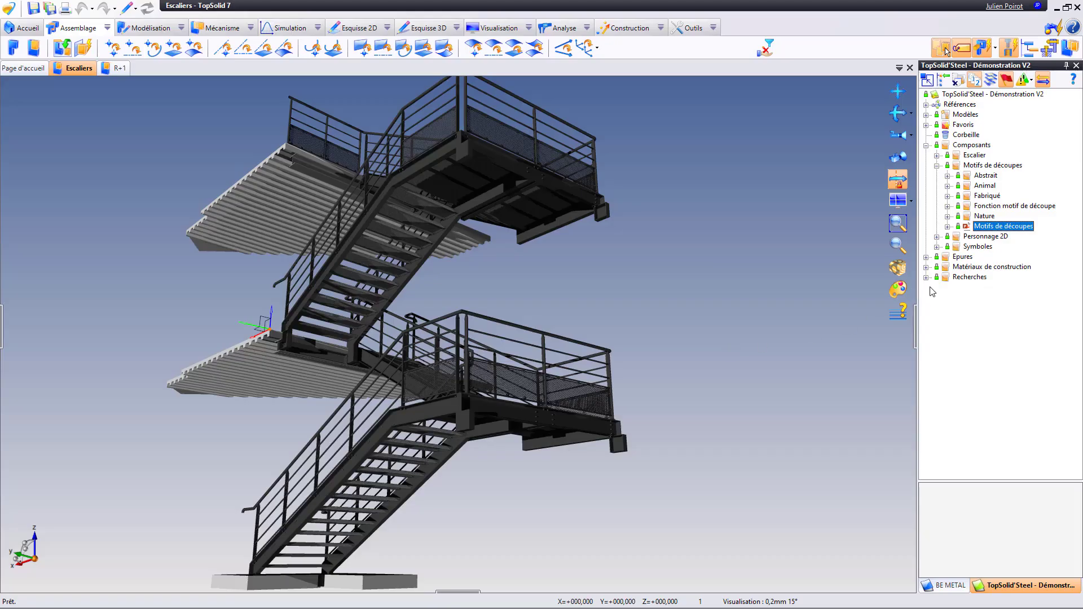
Back in TopSolid, run the saved Motifs de découpes search from the project's Recherches folder
left_click(926, 278)
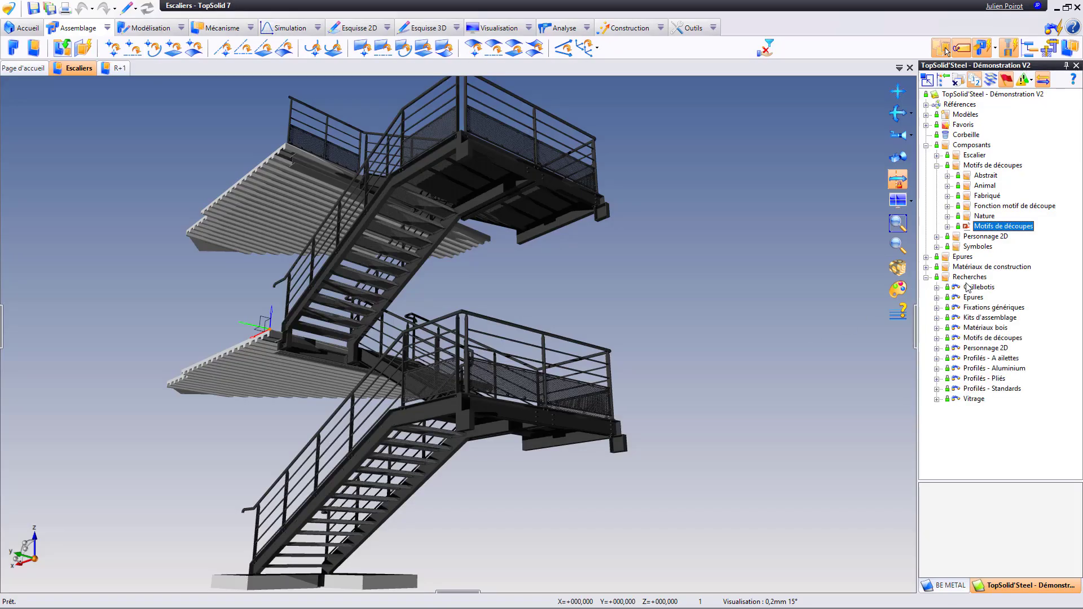
left_click(987, 338)
double_click(987, 340)
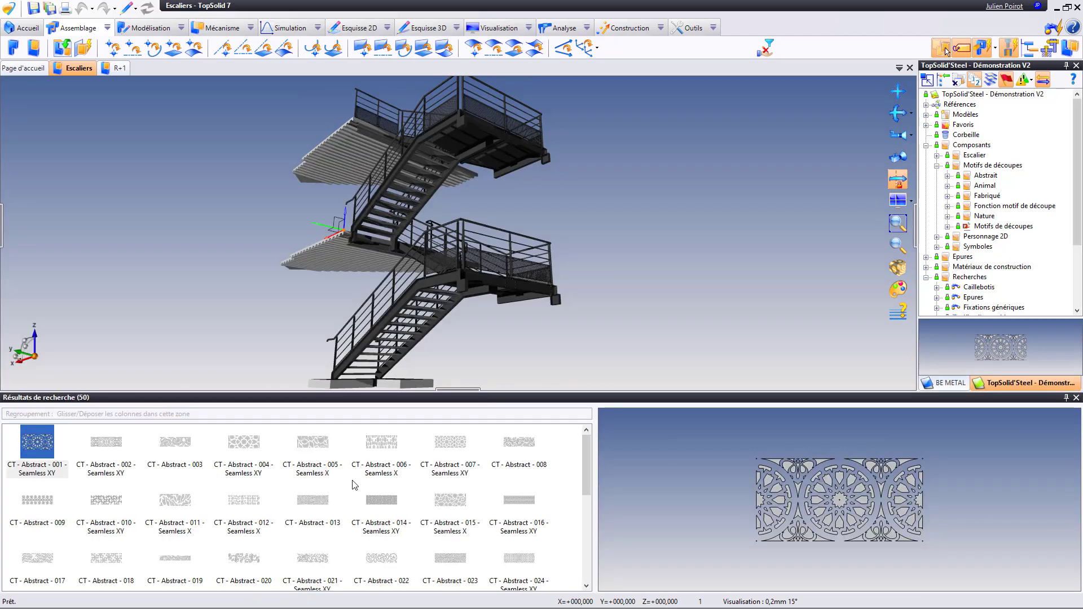
Preview several found cutting patterns, including CT - Abstract - 021, CT - Animal - 002 and CT - Manufactured - 001
scroll(407, 477, "down", 3)
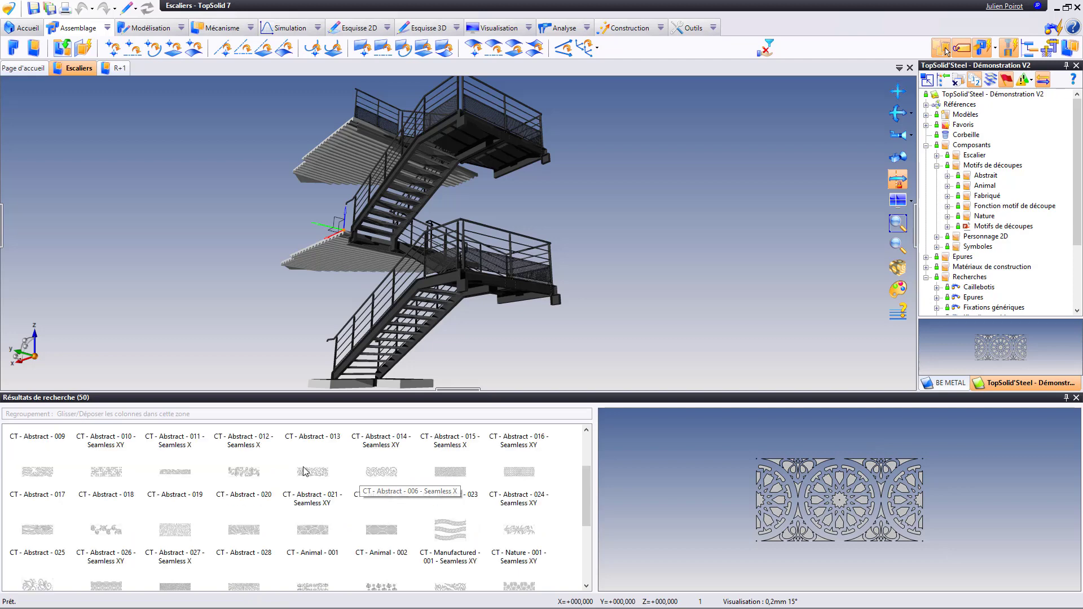
left_click(309, 477)
left_click(384, 480)
left_click(389, 528)
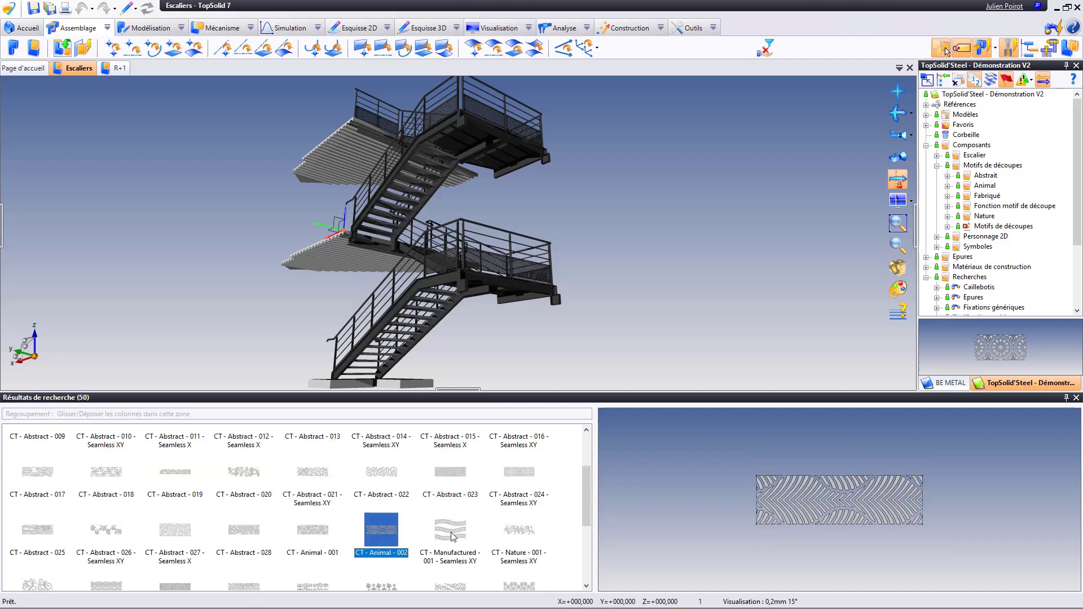
left_click(450, 530)
mouse_move(567, 280)
middle_mouse_down()
mouse_move(440, 288)
mouse_move(522, 285)
mouse_move(558, 316)
mouse_move(581, 286)
middle_mouse_up()
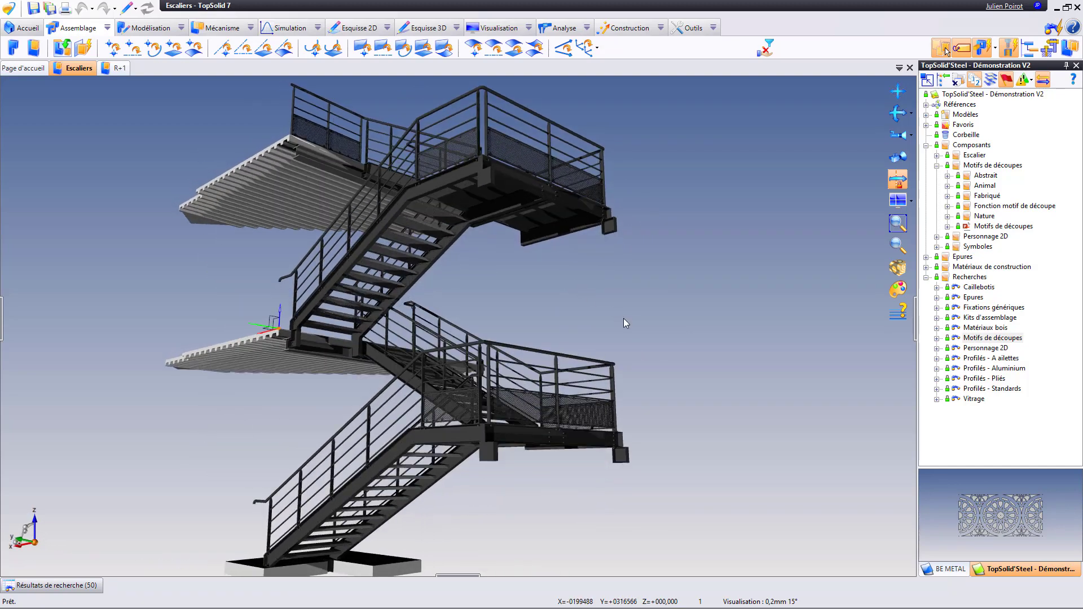
In the R+1 assembly, start a 2D sketch on the face of the left sheet infill panel of the landing's front guardrail
left_click(114, 70)
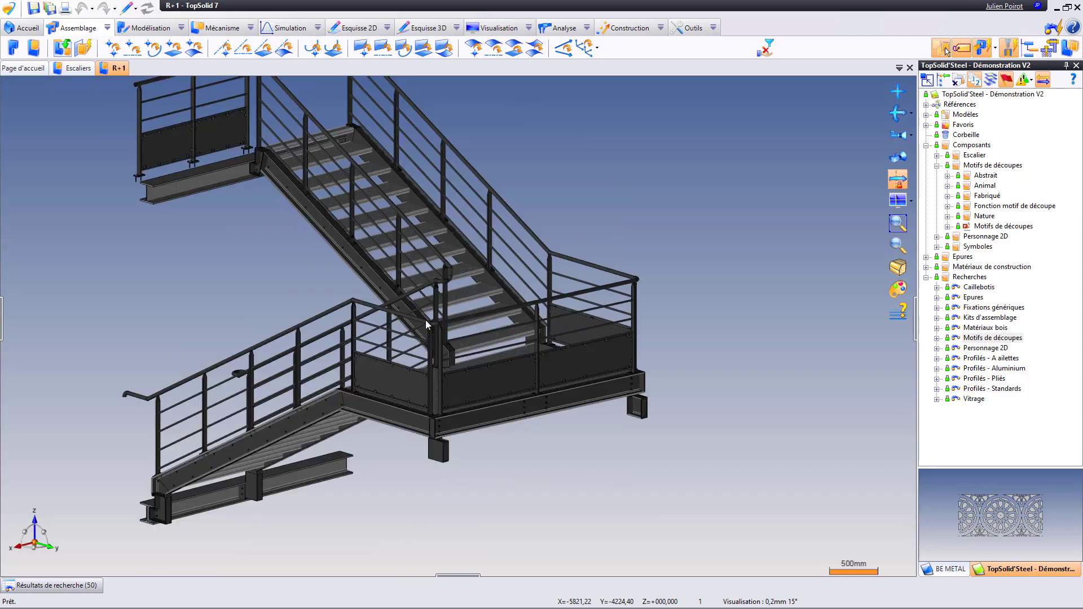
scroll(446, 347, "down", 2)
middle_click_drag(465, 374, 454, 366)
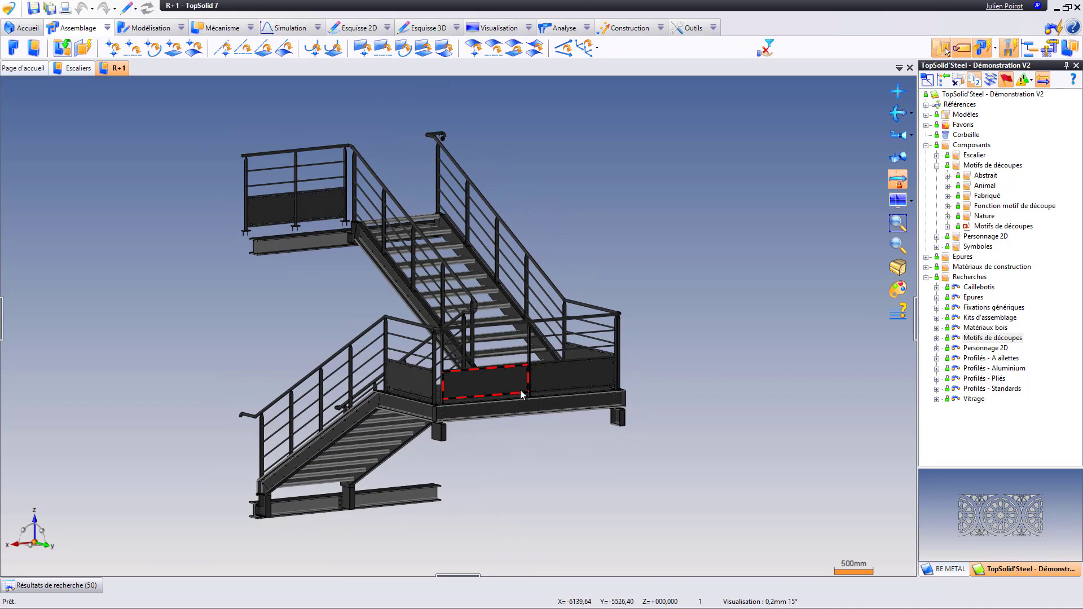
scroll(521, 393, "up", 3)
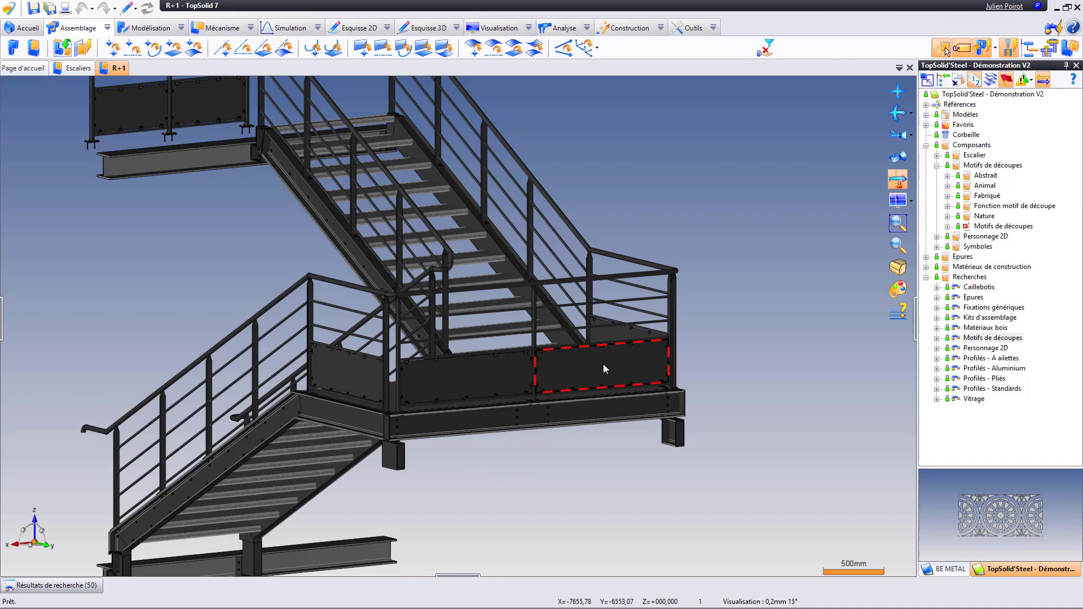
left_click(915, 322)
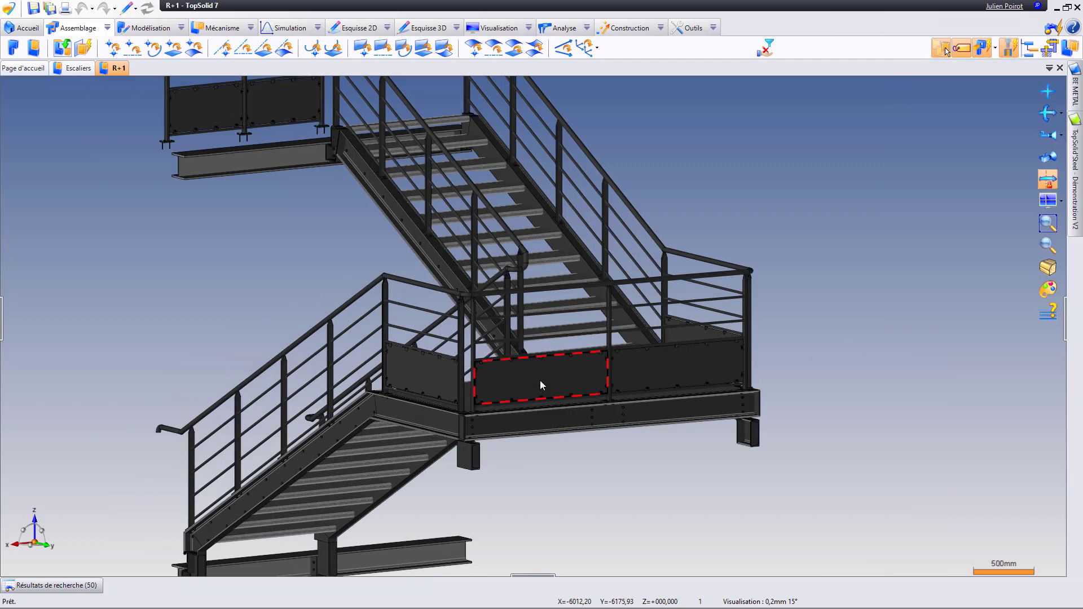
right_click(540, 384)
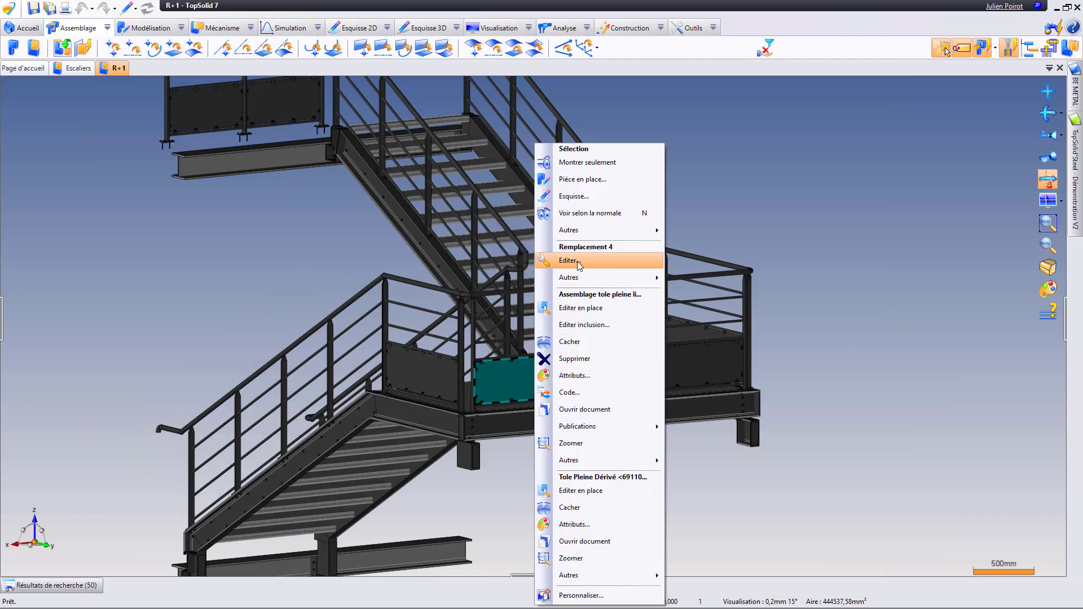
left_click(585, 197)
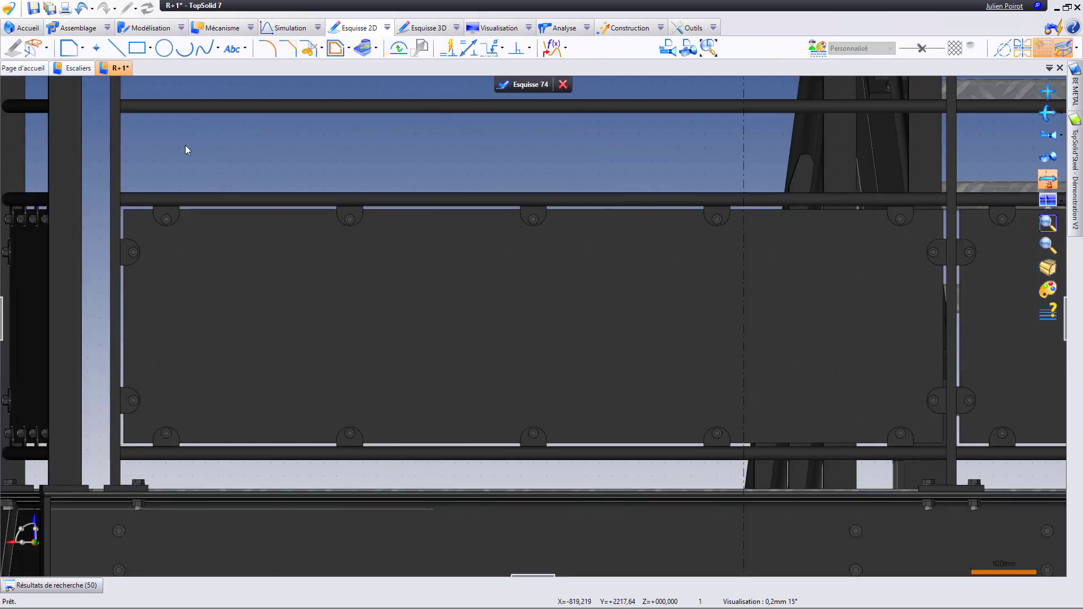
left_click(150, 48)
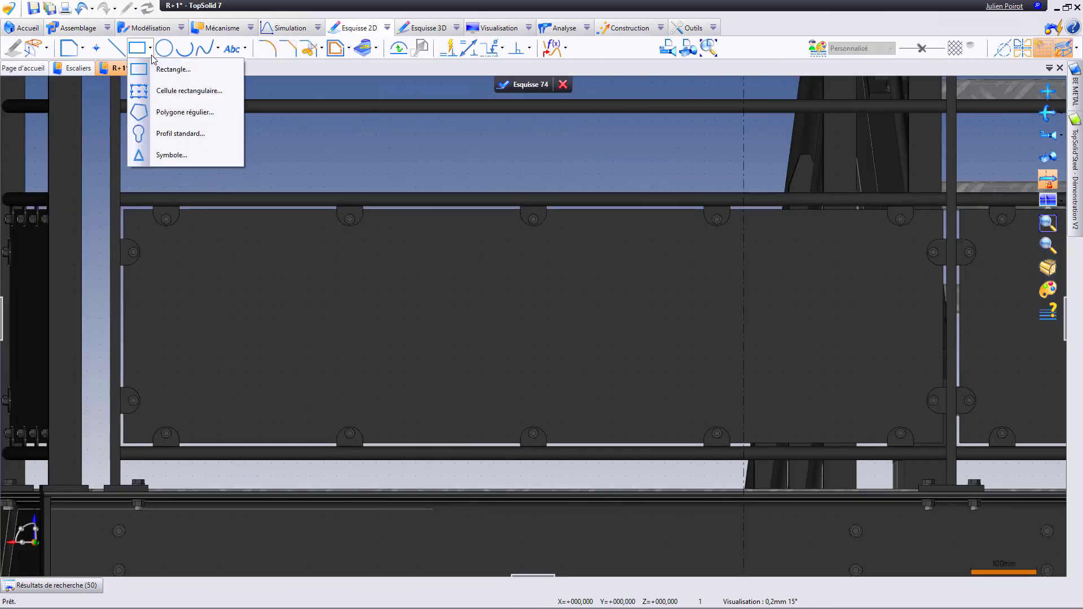
left_click(188, 159)
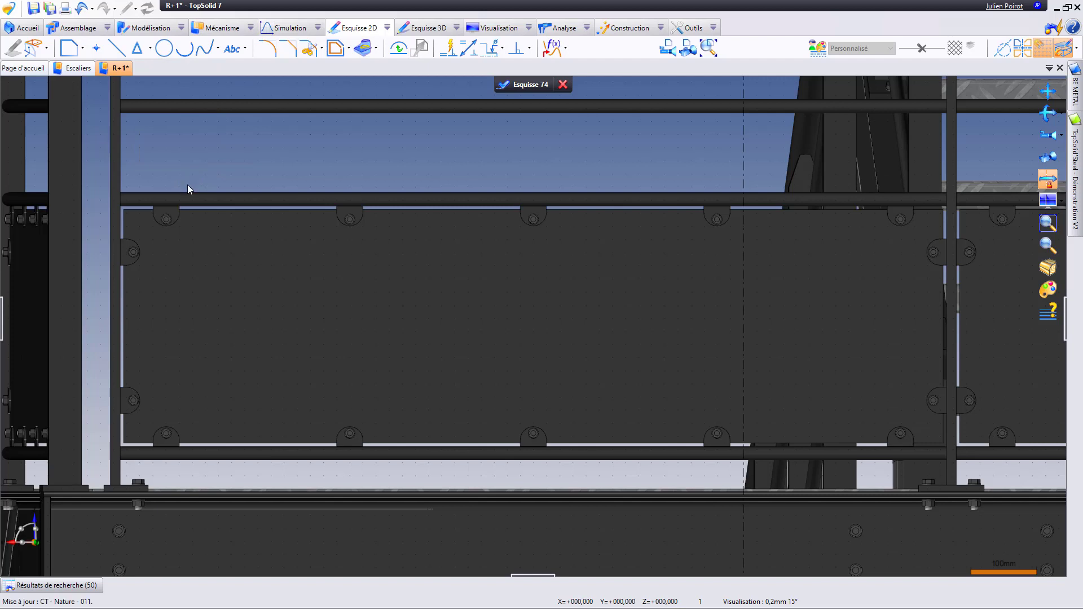
left_click(98, 147)
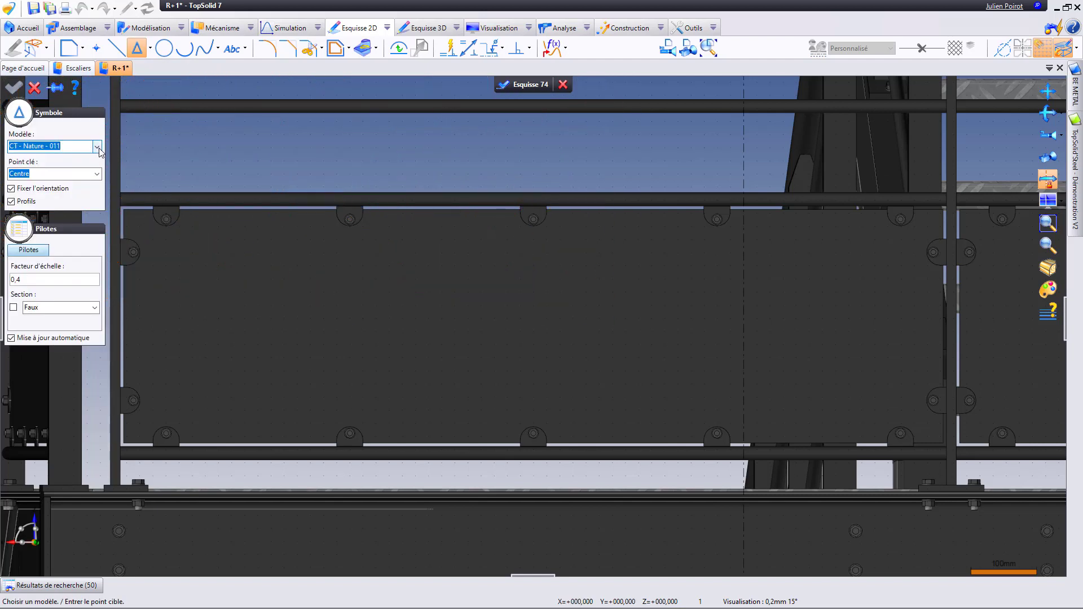
left_click(97, 146)
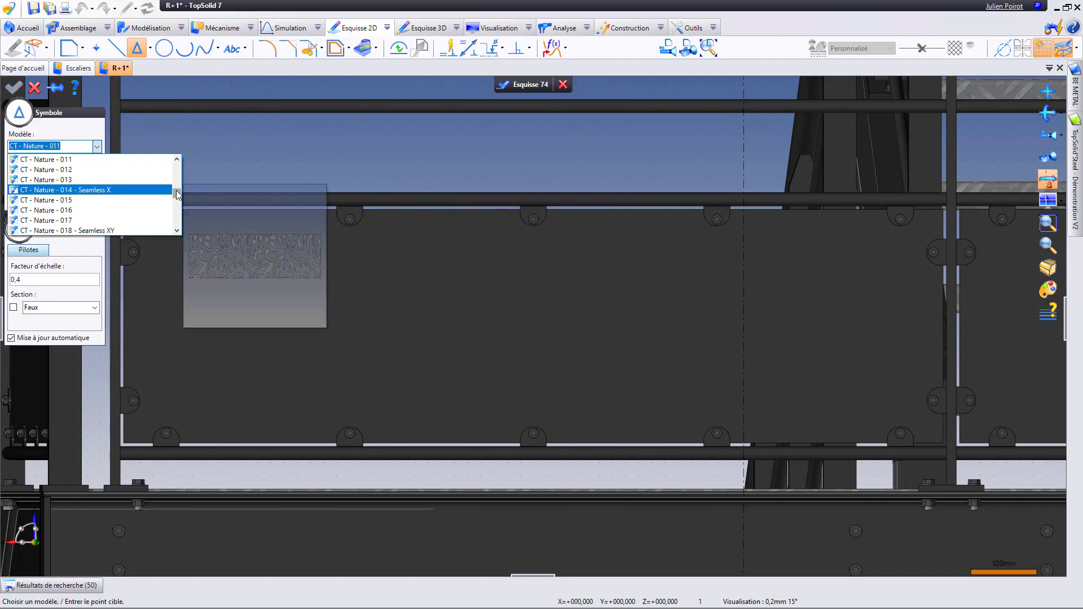
mouse_move(178, 195)
left_mouse_down()
mouse_move(175, 168)
mouse_move(177, 178)
left_mouse_up()
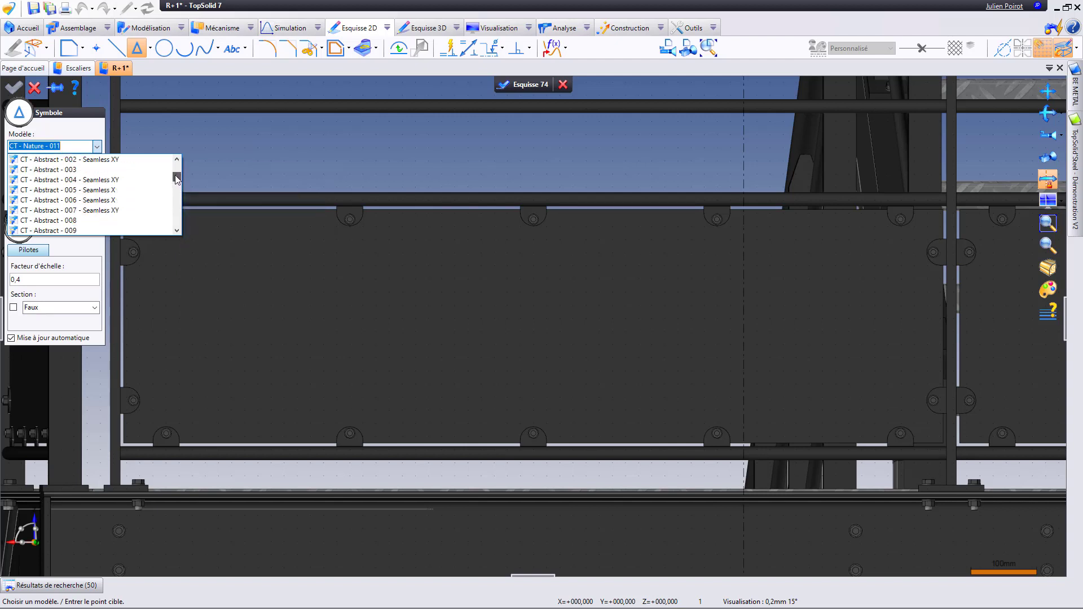
left_click(201, 142)
key("Escape")
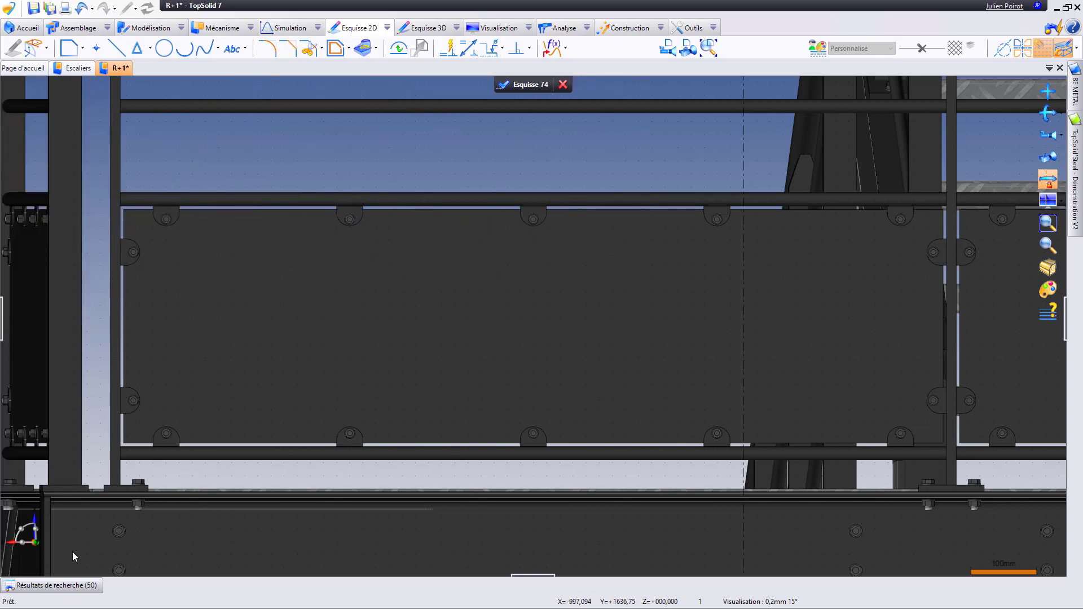
Insert the CT - Nature - 011 pattern from the cutting-pattern search results into the panel sketch
left_click(76, 585)
scroll(478, 554, "down", 1)
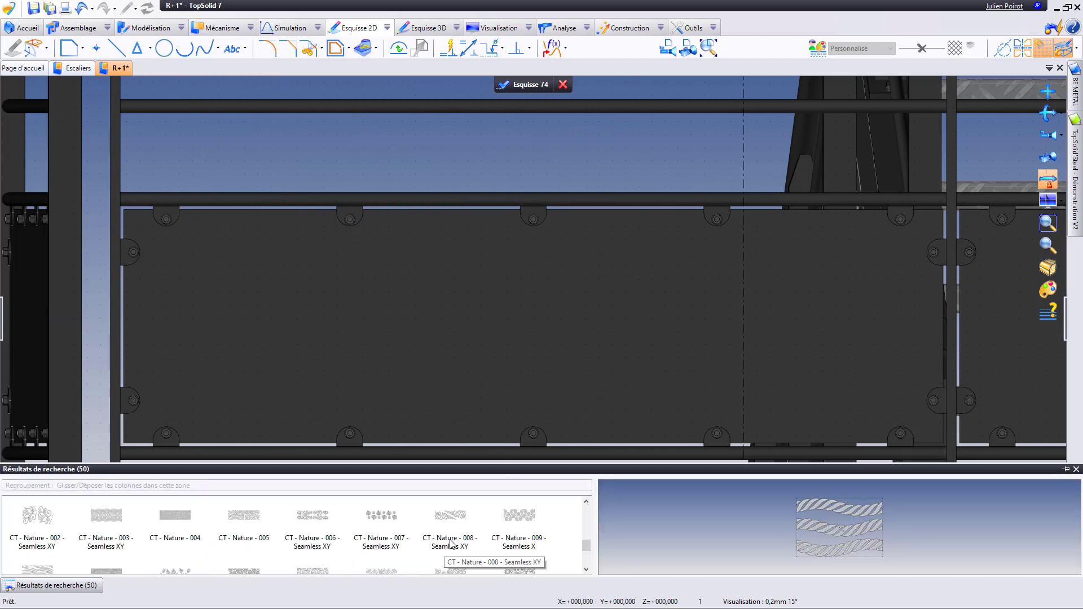
scroll(451, 544, "down", 1)
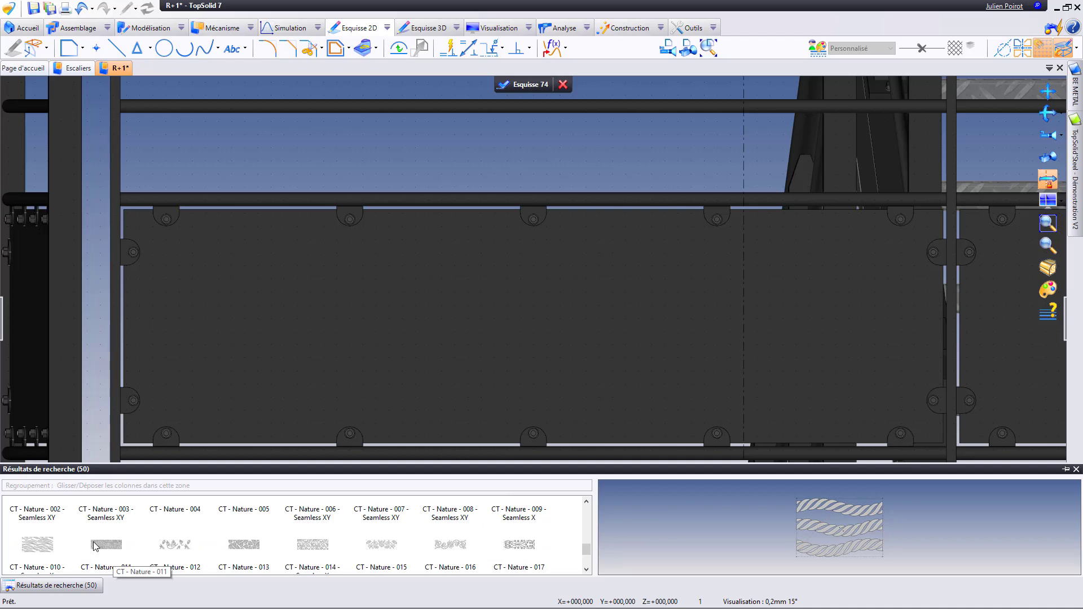
left_click_drag(94, 546, 570, 300)
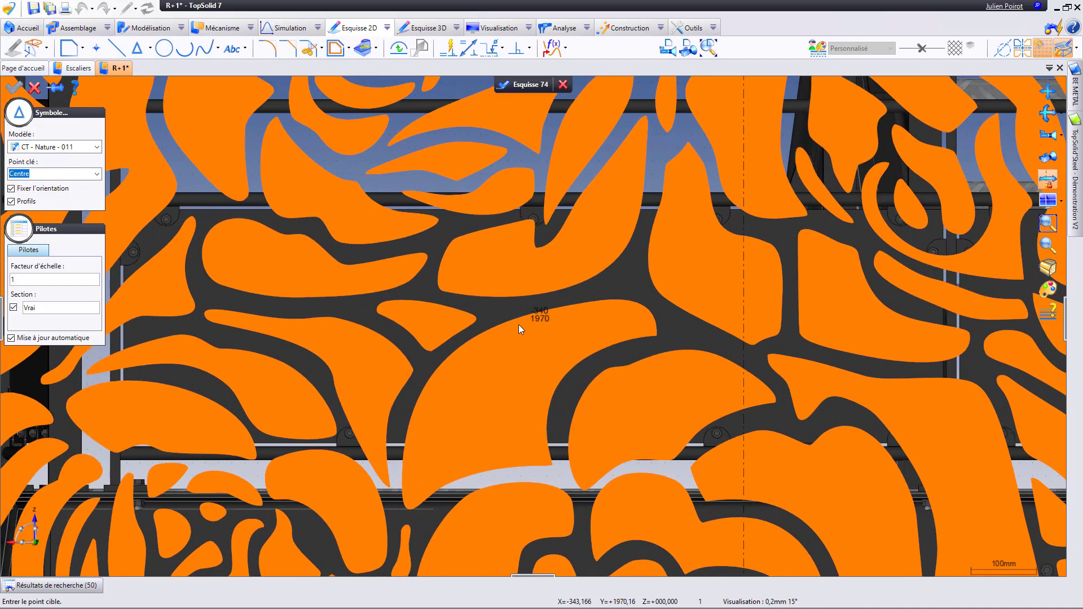
scroll(519, 324, "down", 4)
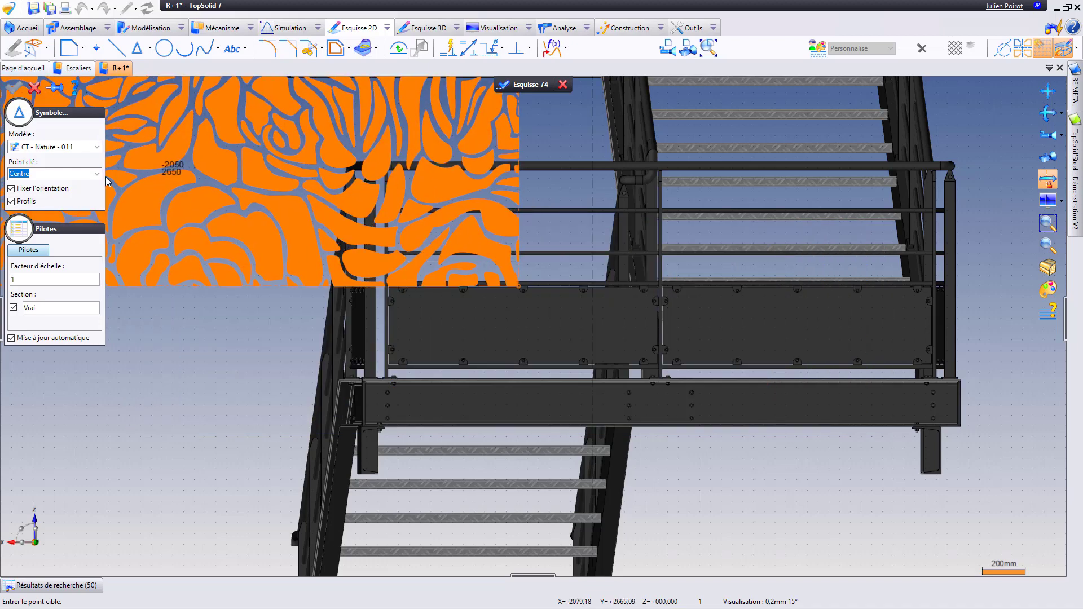
Try the Haut gauche key point and the Profils option for the pattern symbol, restoring the Centre key point
left_click(97, 173)
left_click(39, 190)
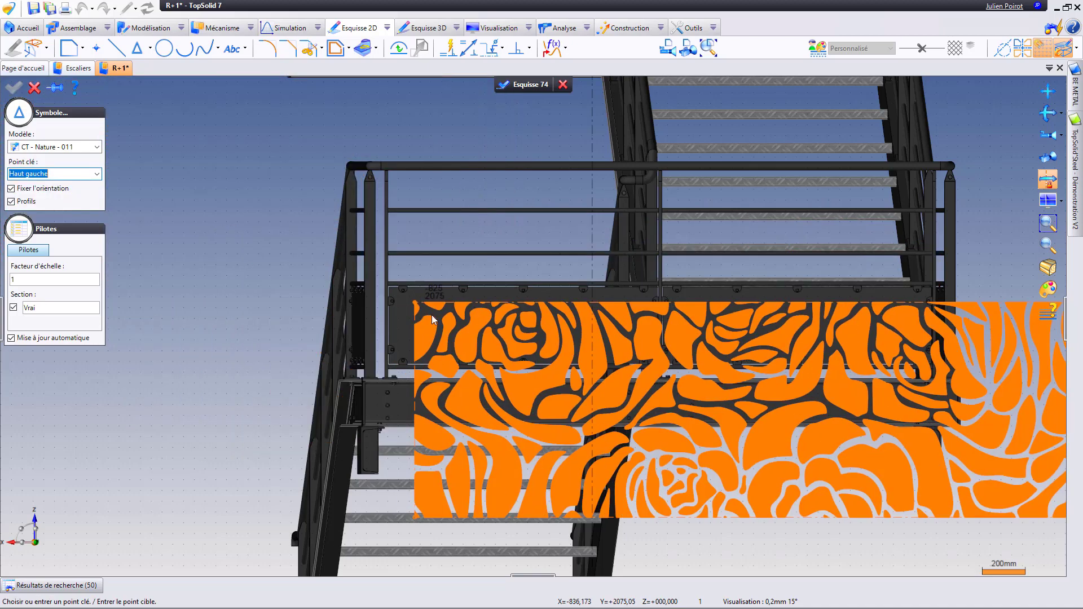
left_click(97, 174)
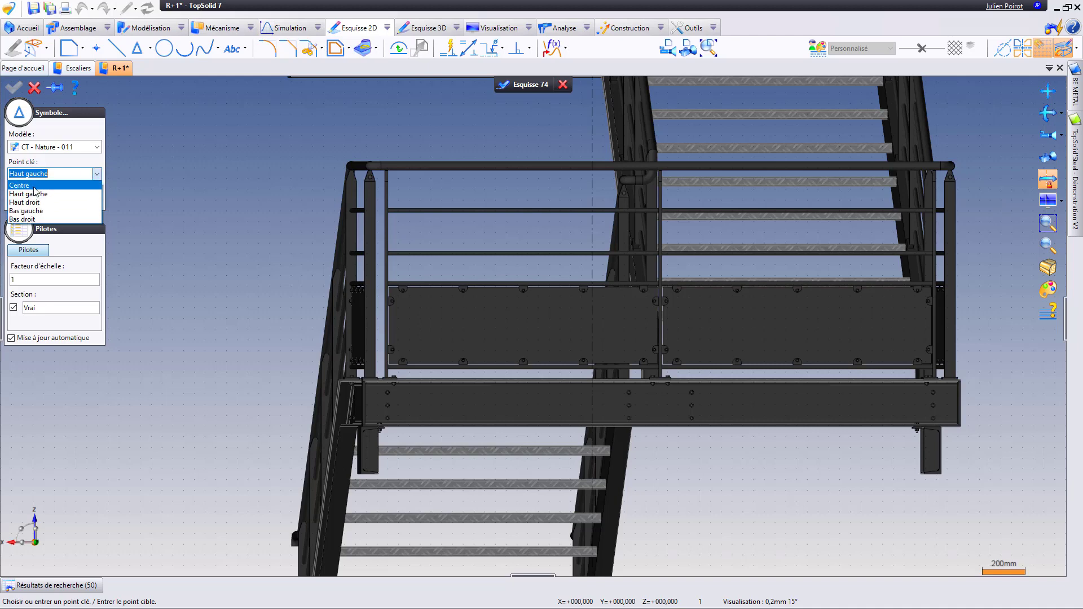
left_click(34, 187)
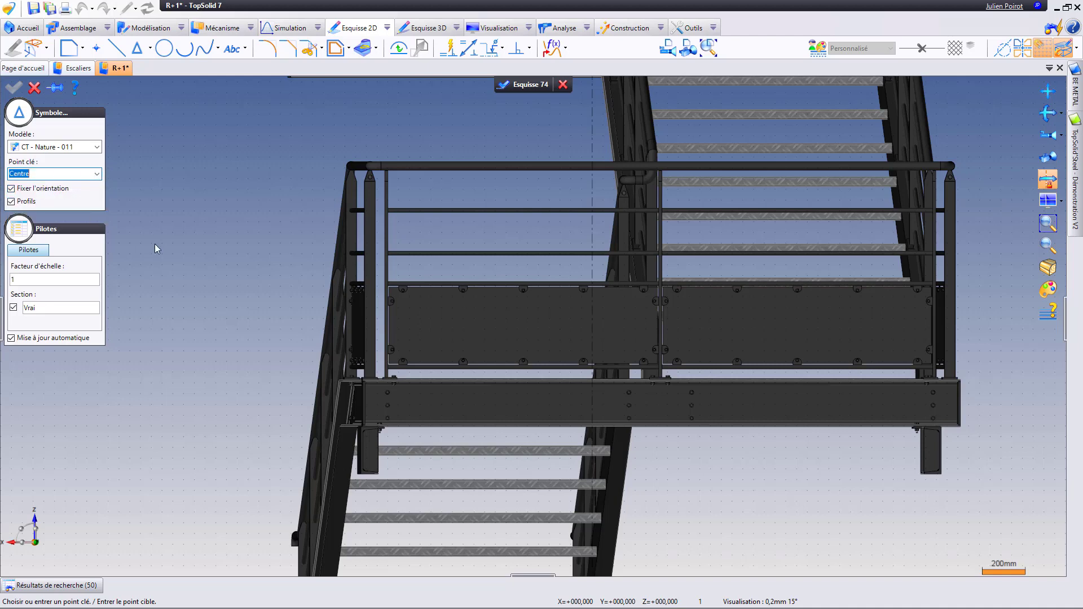
left_click(11, 202)
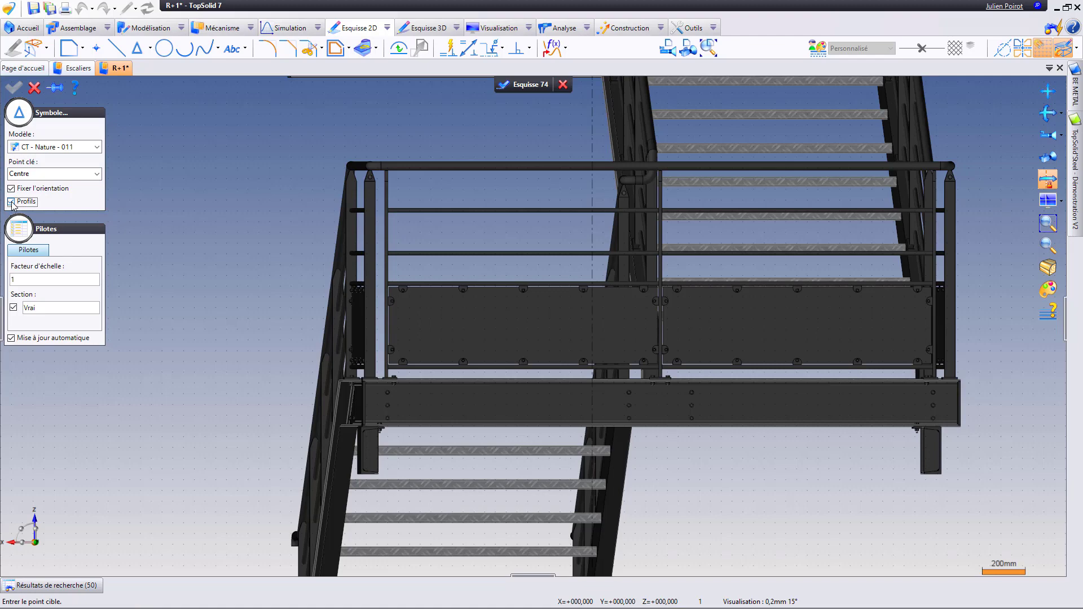
left_click(11, 202)
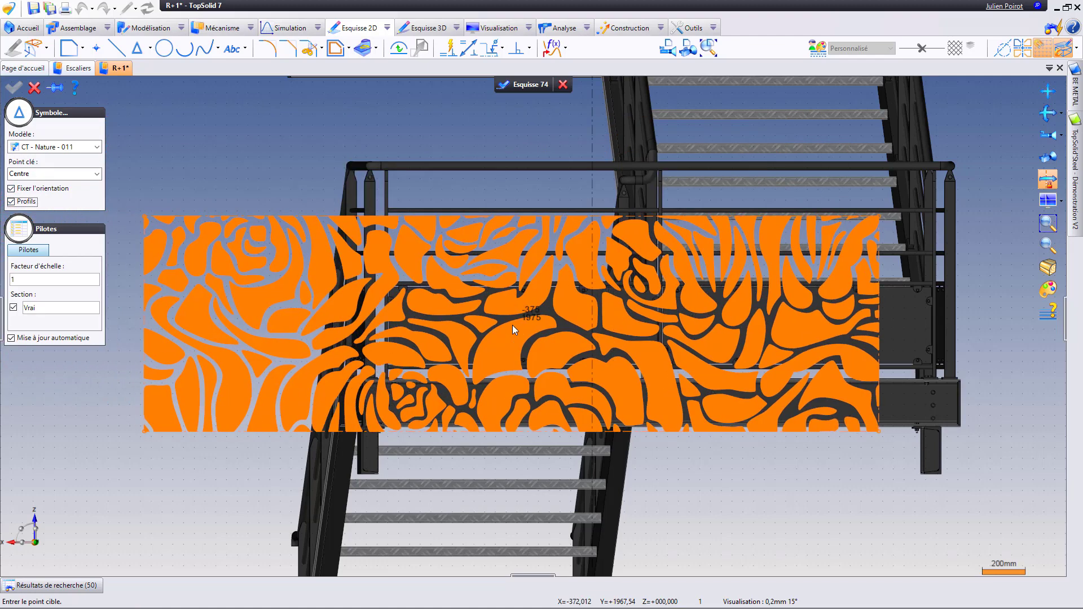
Set the pattern's scale factor to 0,5 and turn off its Section option
scroll(512, 325, "up", 4)
left_click(41, 281)
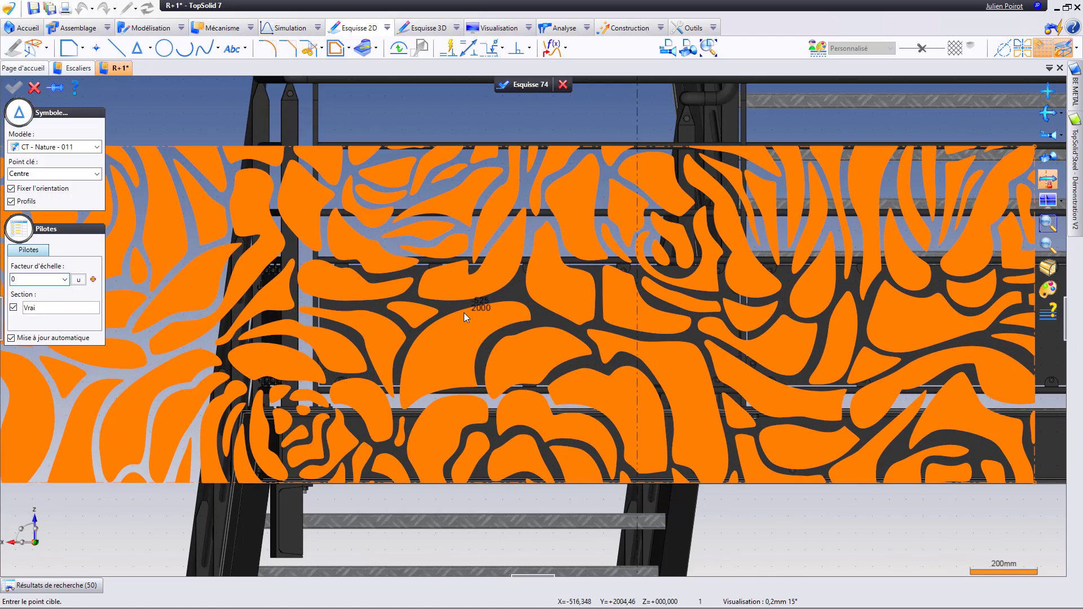
key("Tab")
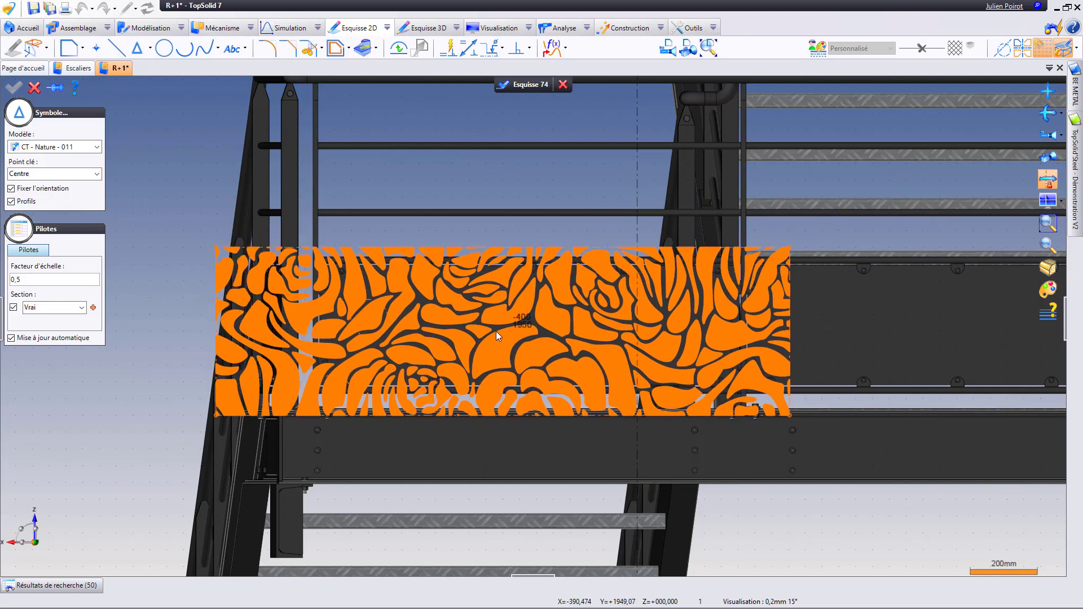
left_click(14, 307)
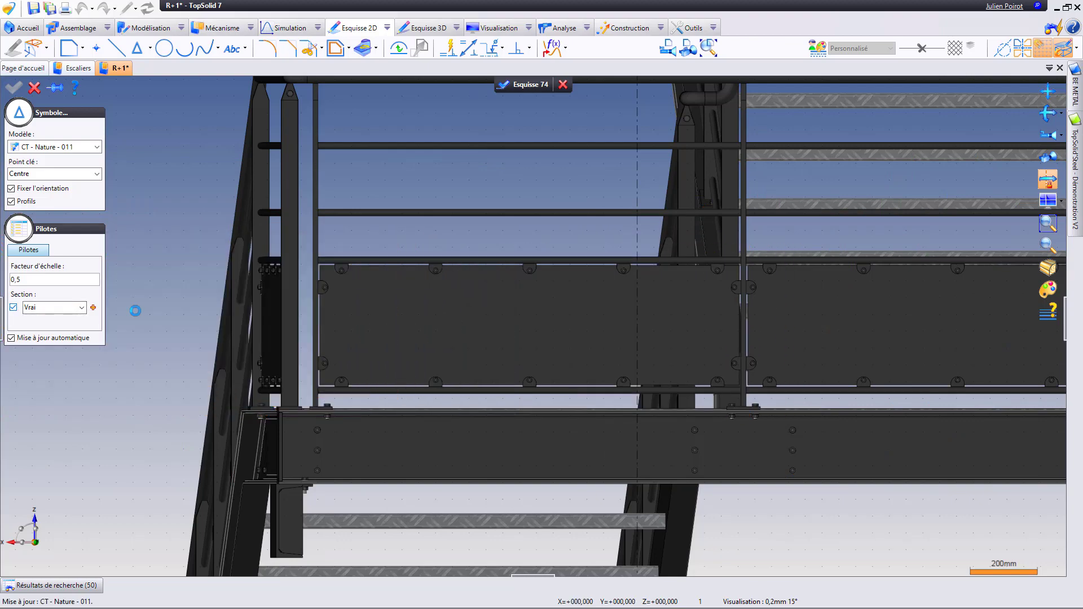
scroll(536, 323, "up", 4)
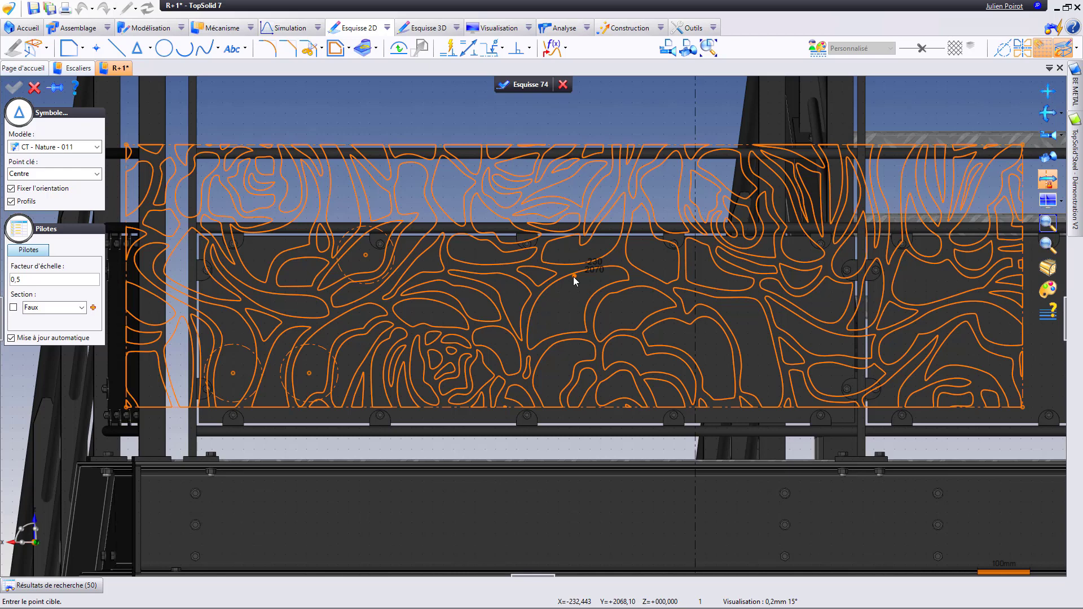
Try a scale factor of 0,8 for the pattern
left_click(47, 280)
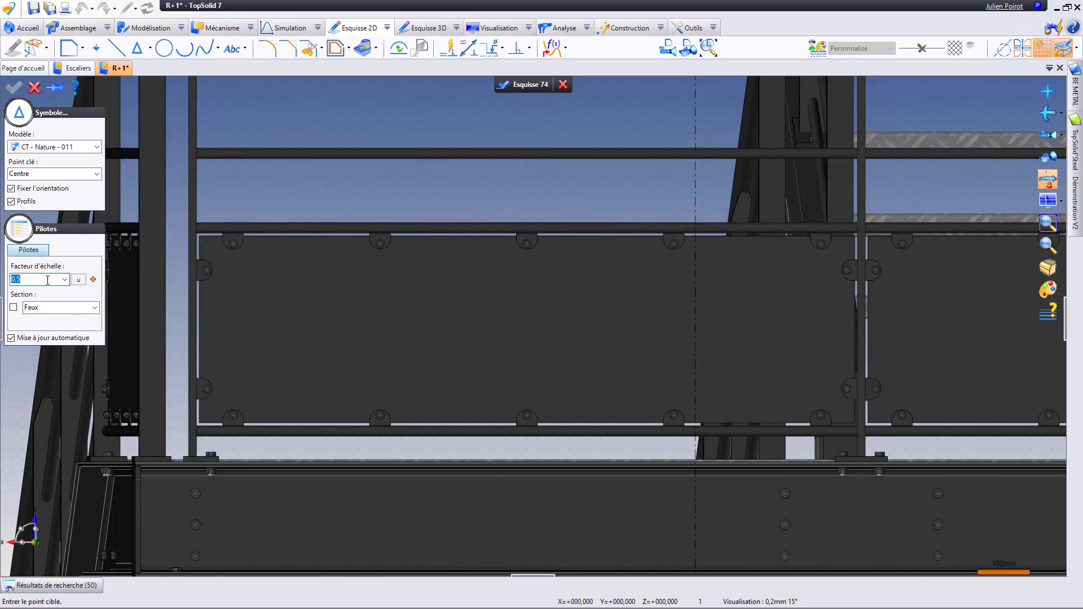
type("0,8")
key("Return")
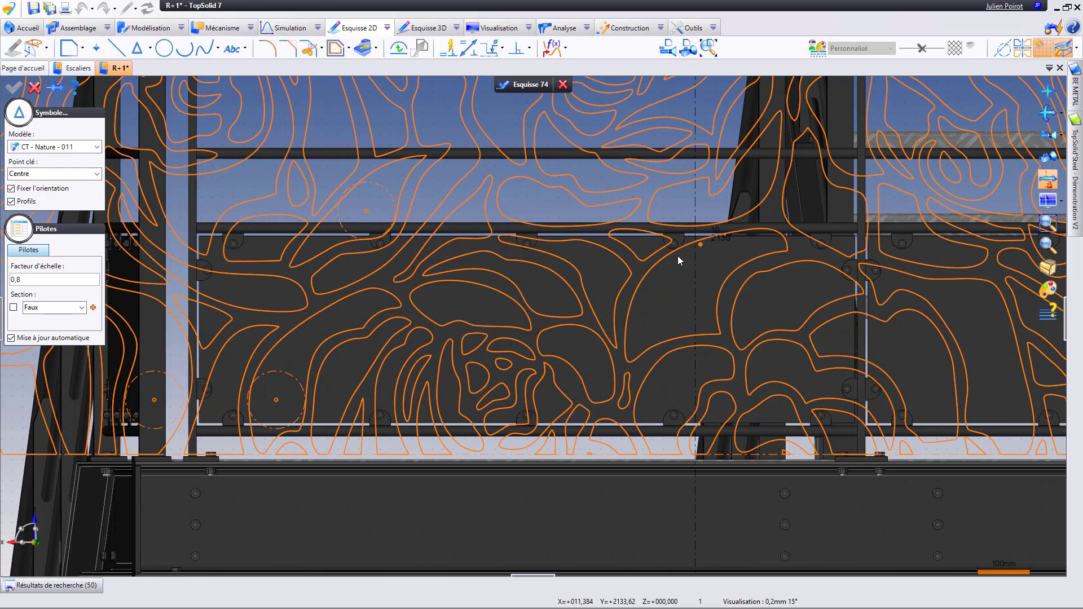
Set the pattern's scale factor to 0,4 and place it near the middle of the infill panel
left_click(50, 282)
type("0")
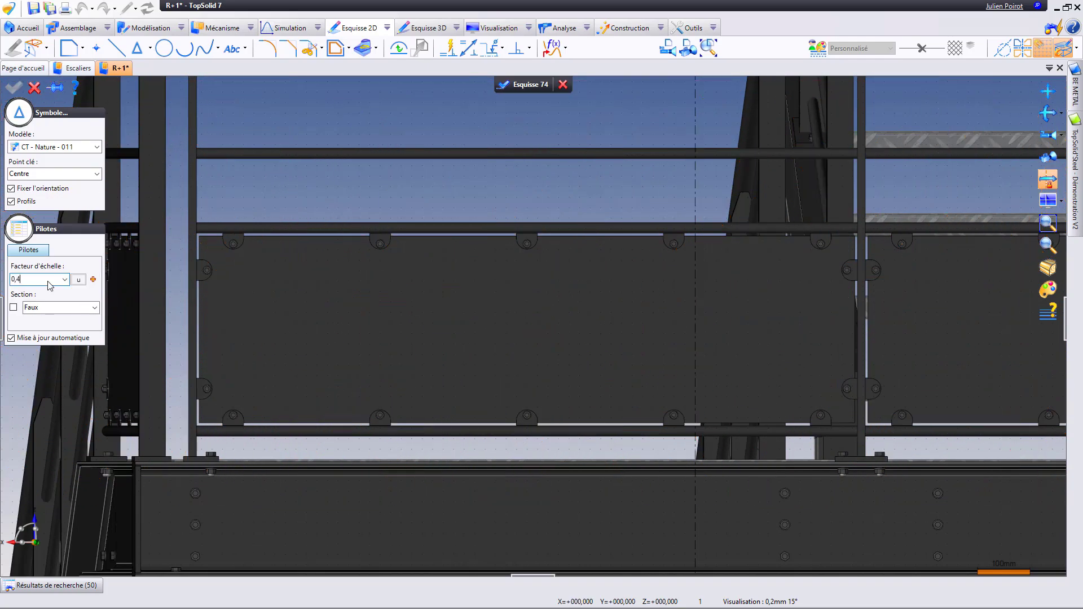
type(",4")
key("Return")
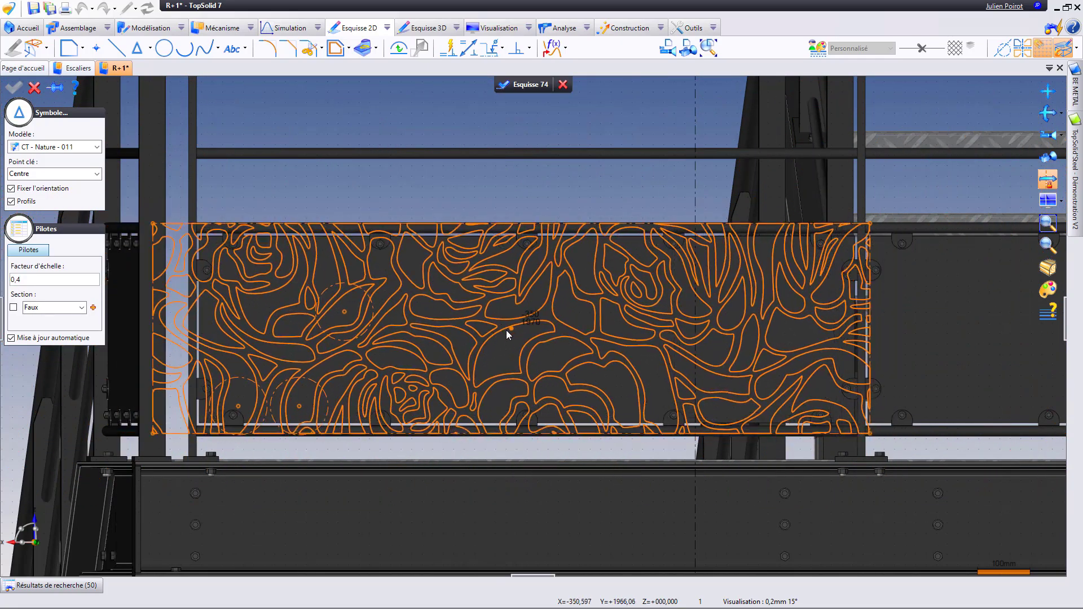
left_click(506, 328)
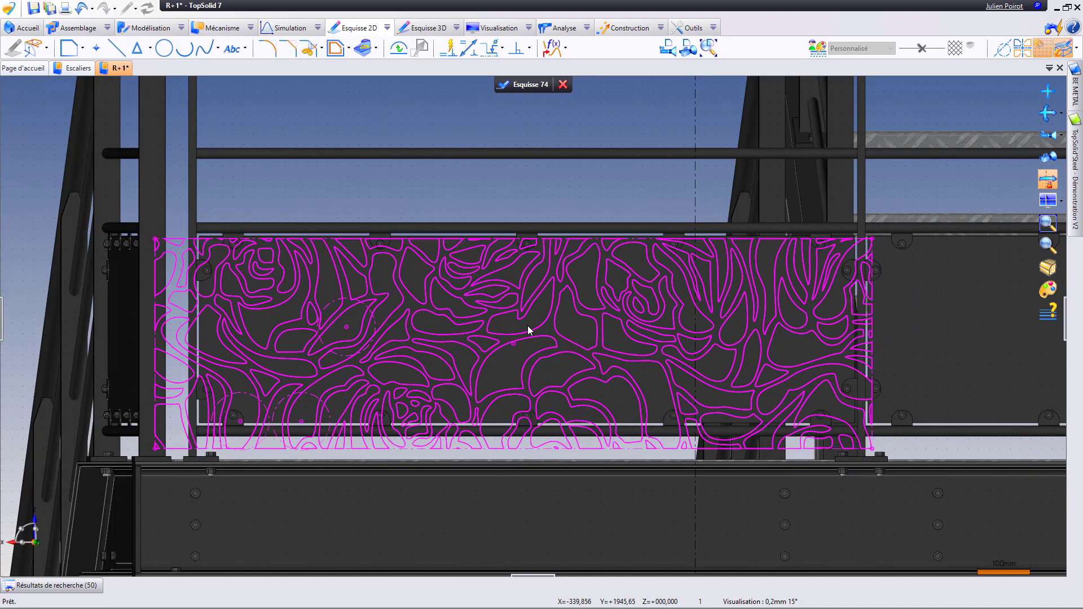
Centre the pattern's centre point horizontally between the panel's left and right edges with a Centrage constraint
left_click(532, 47)
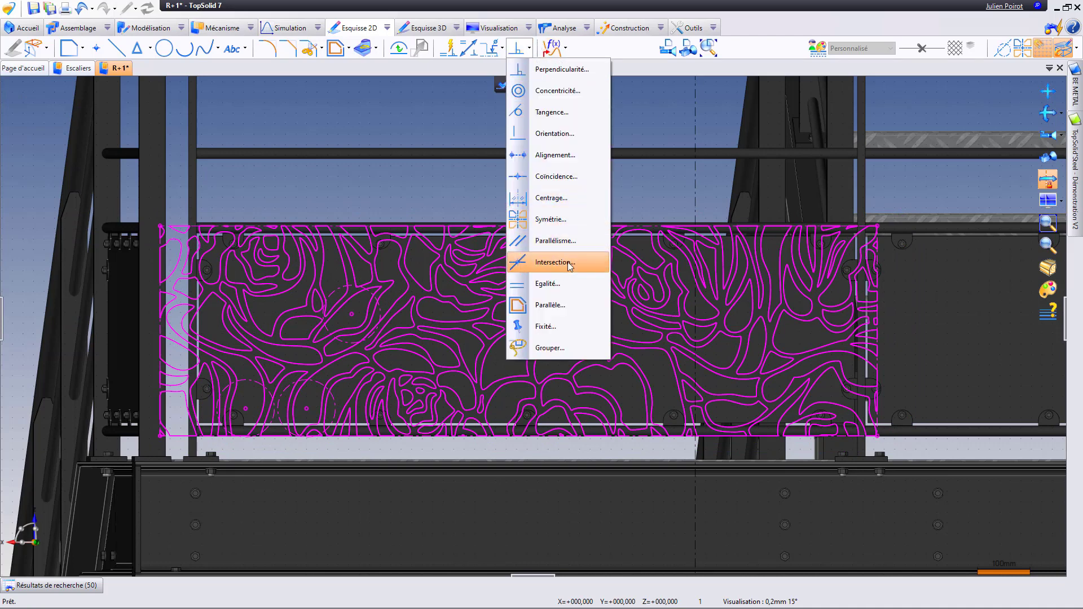
left_click(560, 280)
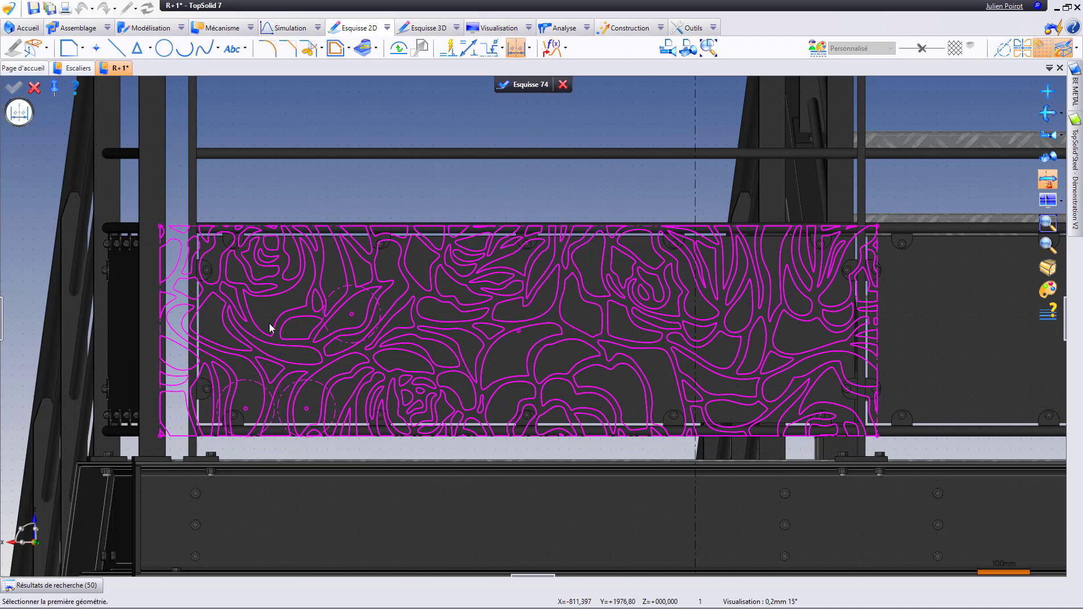
left_click(201, 329)
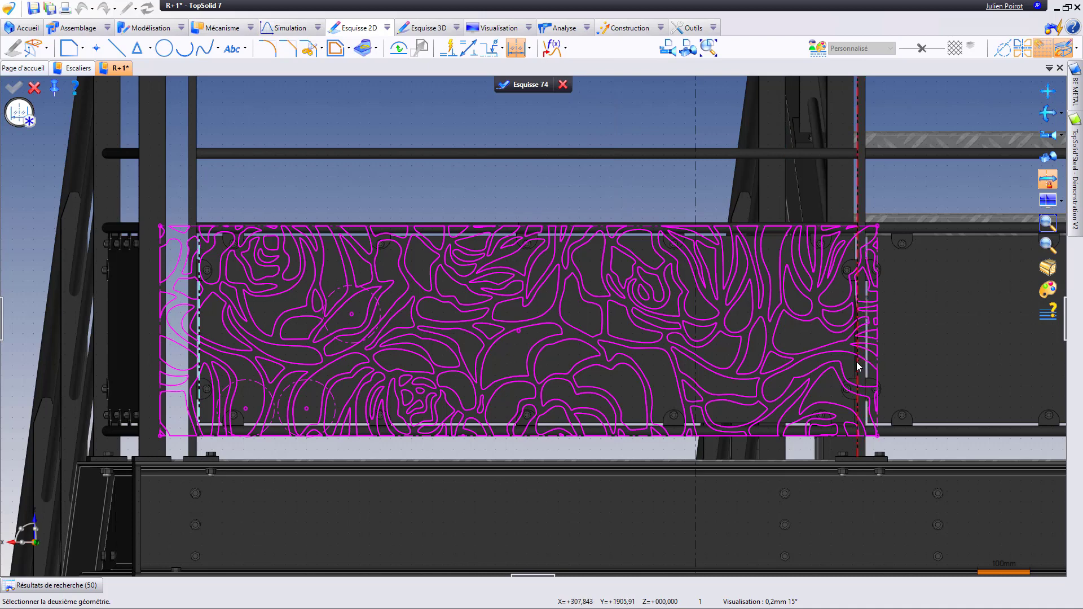
left_click(854, 363)
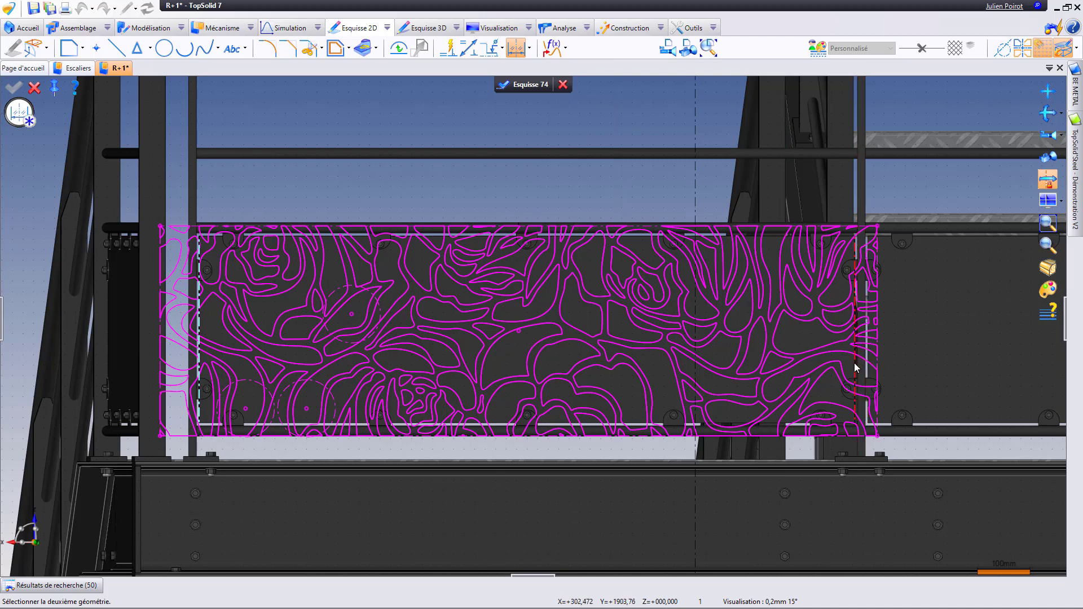
left_click(520, 335)
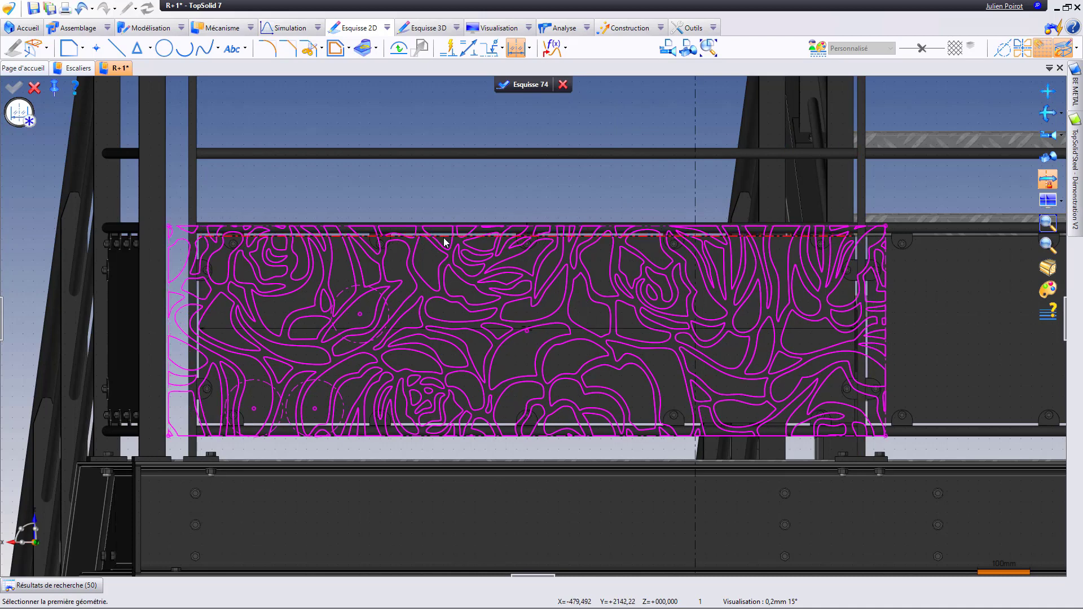
Centre the pattern's centre point vertically between the panel's upper and lower edges and finish the sketch
left_click(445, 242)
left_click(506, 422)
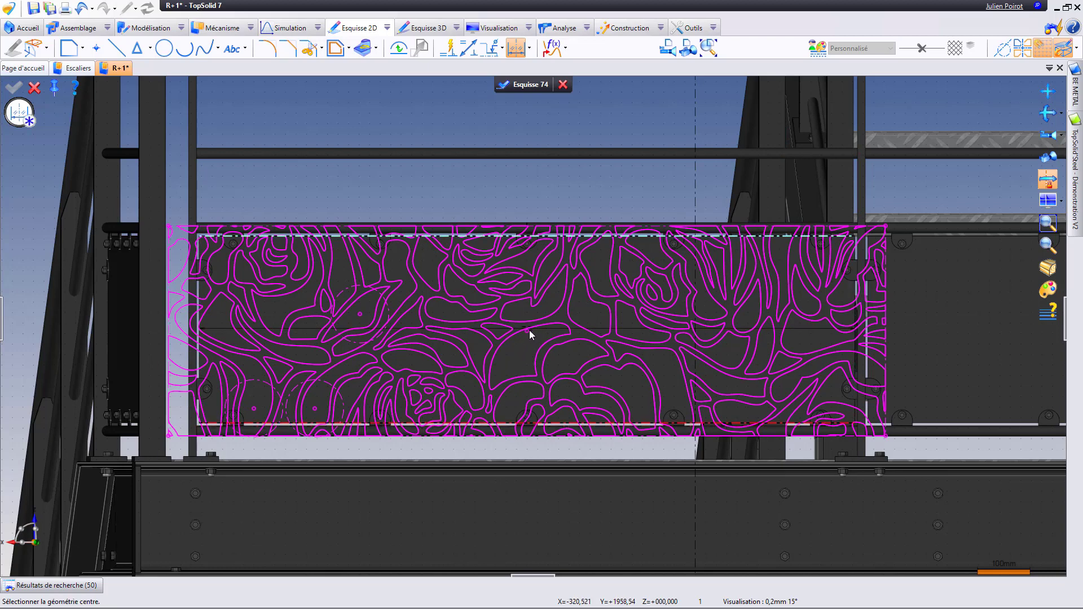
left_click(527, 332)
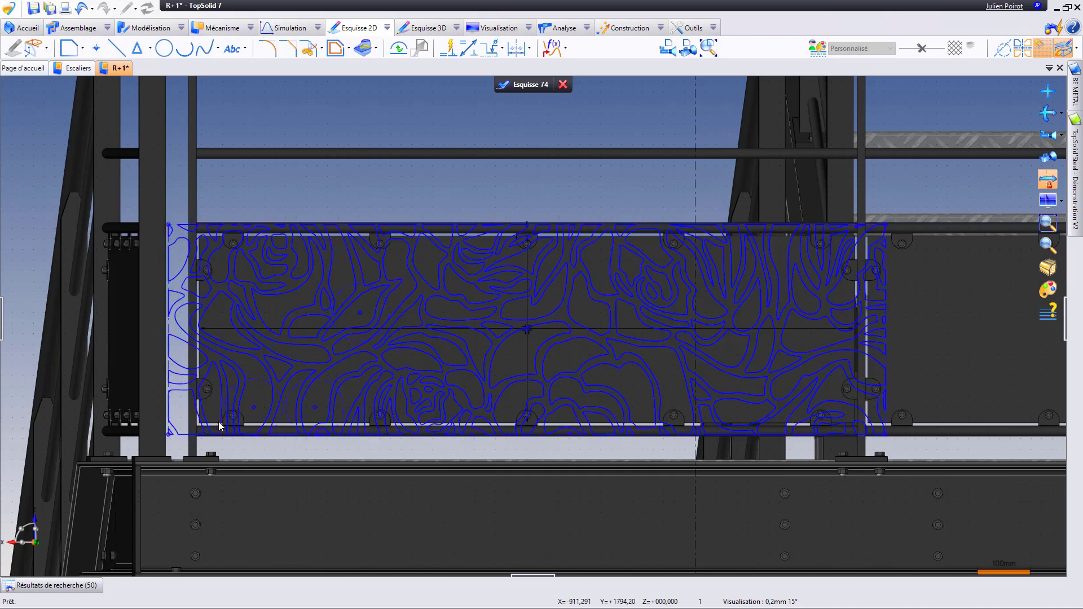
left_click(517, 84)
scroll(563, 413, "up", 5)
scroll(562, 402, "up", 1)
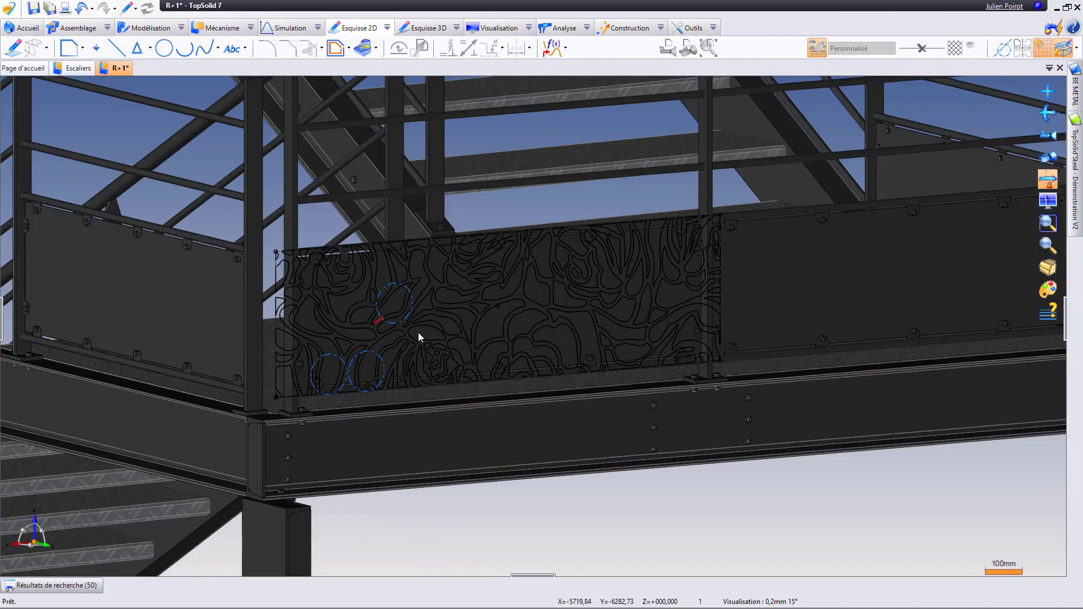
Start a second 2D sketch on the panel face and create a parallel contour 30 mm inside the panel's outline
right_click(563, 338)
left_click(598, 126)
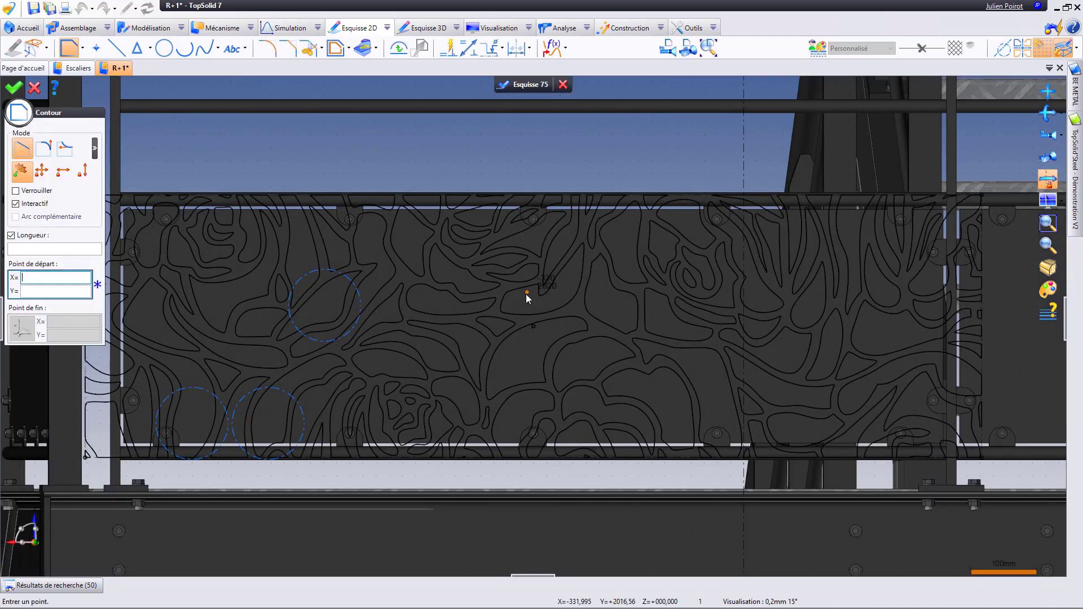
left_click(565, 48)
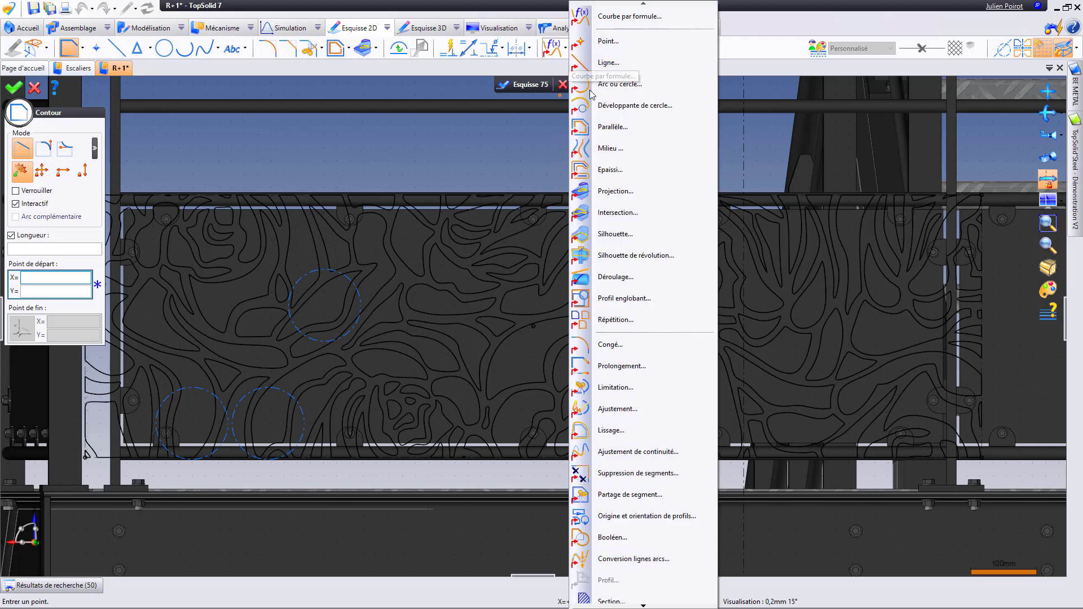
left_click(611, 126)
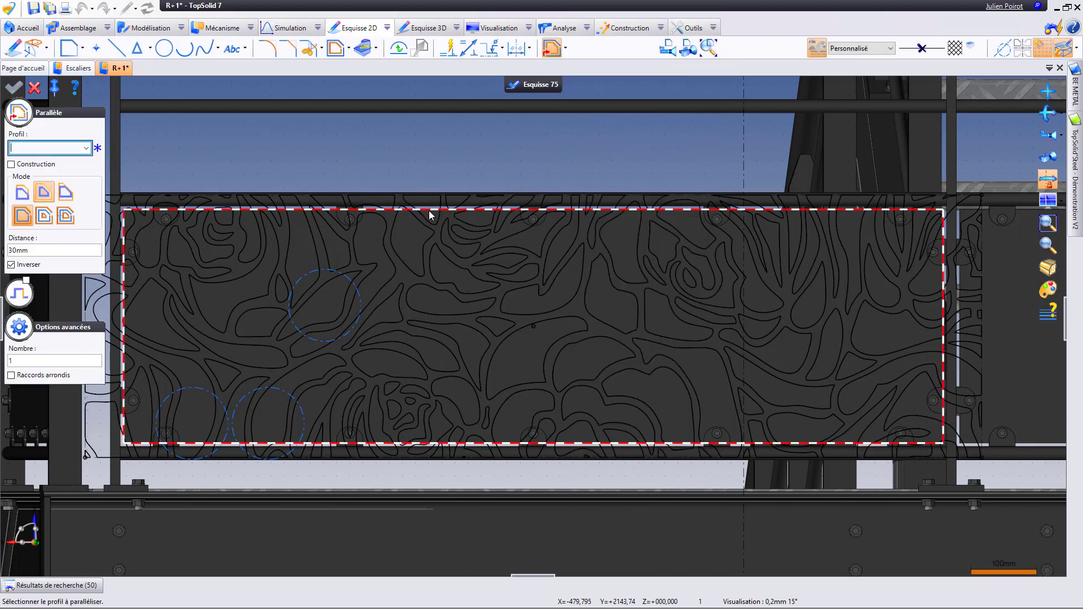
left_click(429, 211)
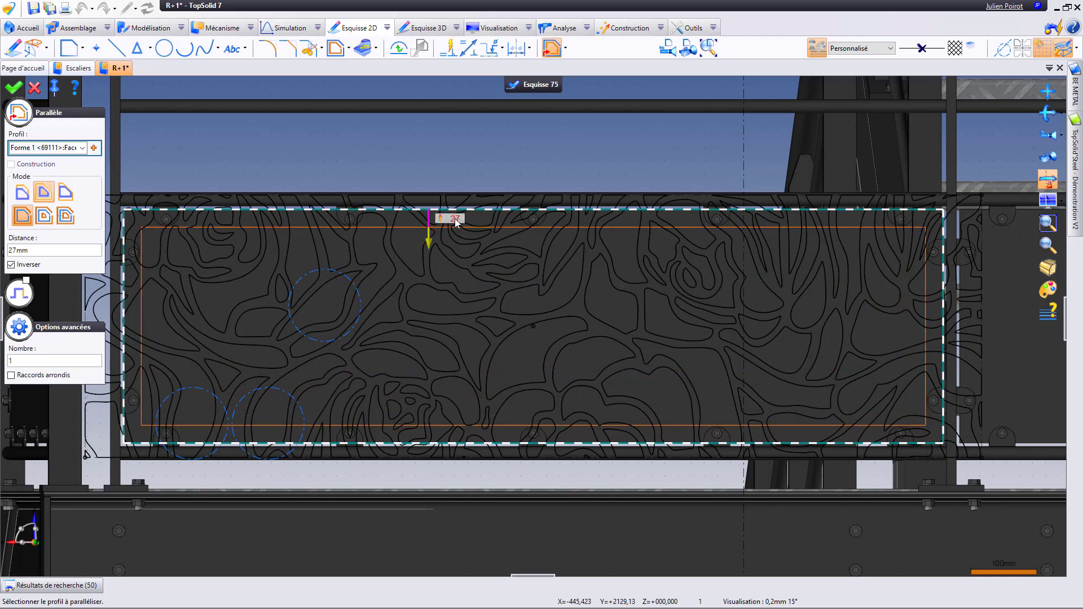
left_click(455, 219)
type("30")
key("Return")
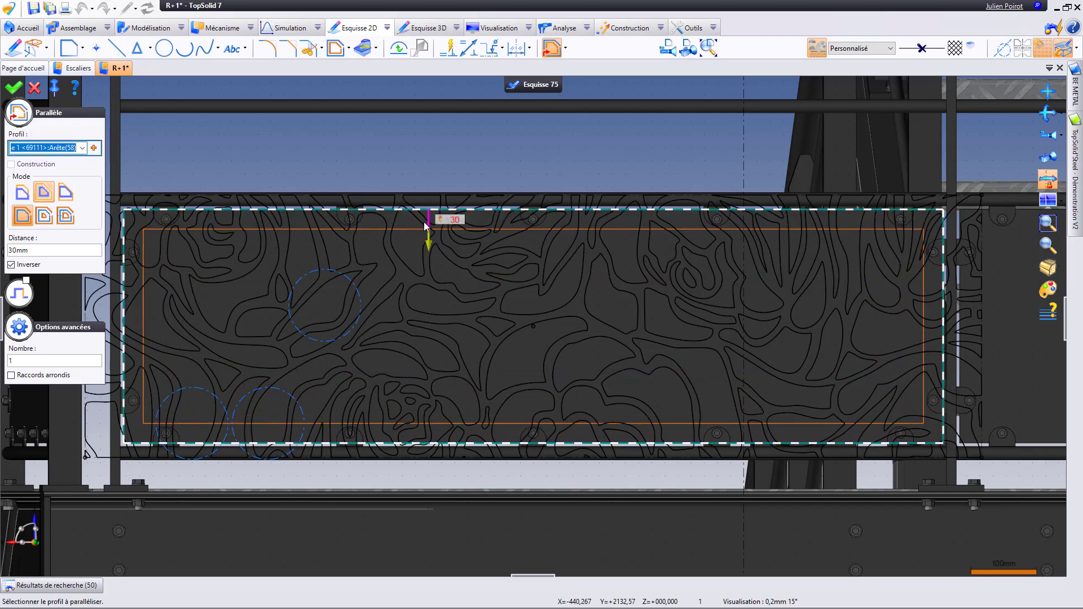
right_click(370, 148)
left_click(374, 147)
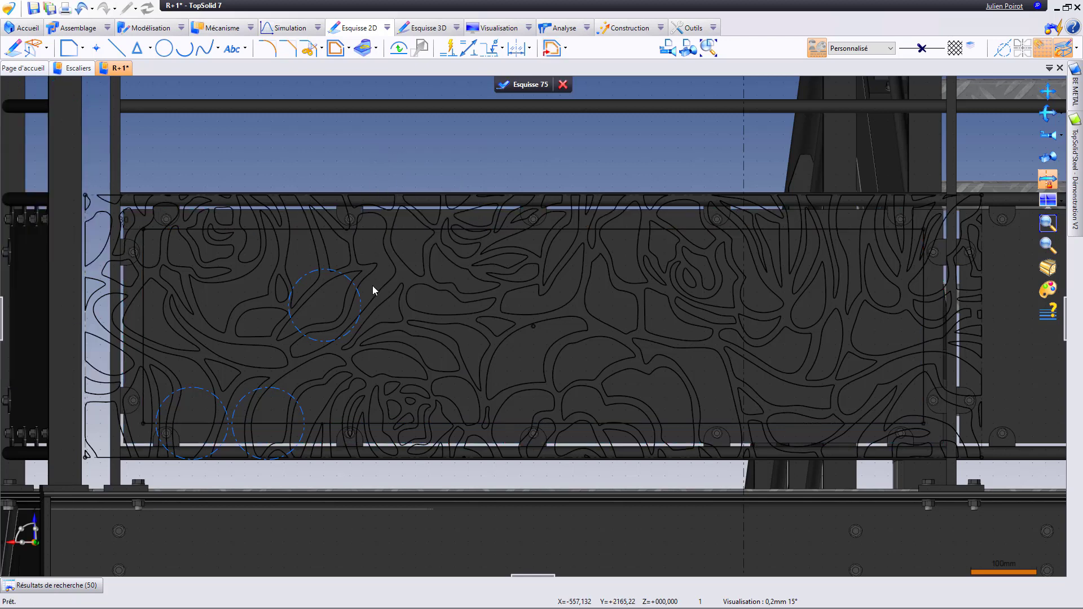
Intersect the 30 mm inner contour with the placed pattern sketch using a Booléen operation, and finish the sketch
left_click(375, 230)
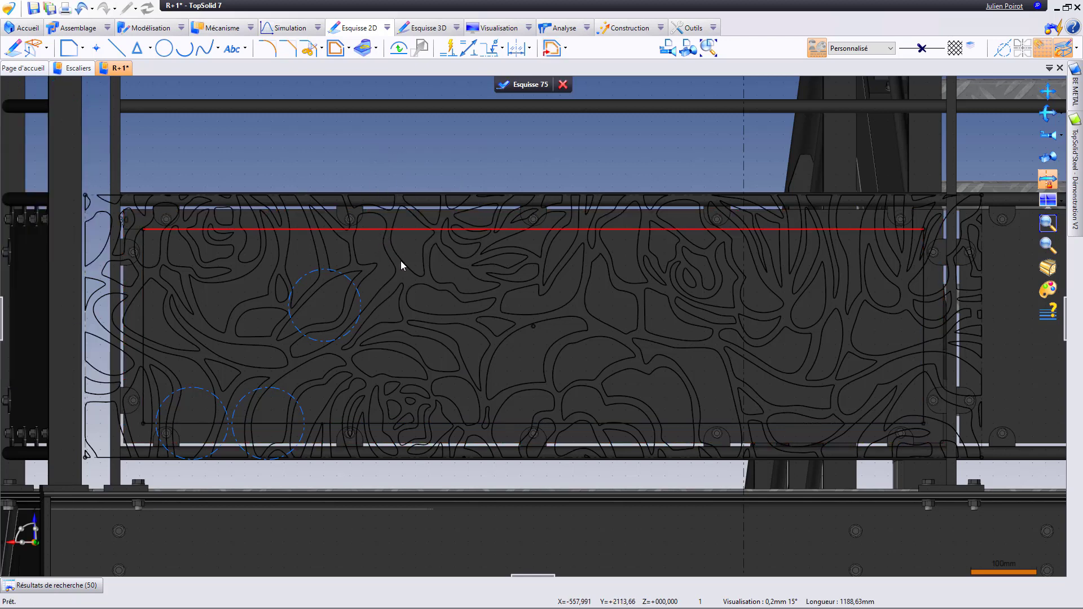
left_click(565, 49)
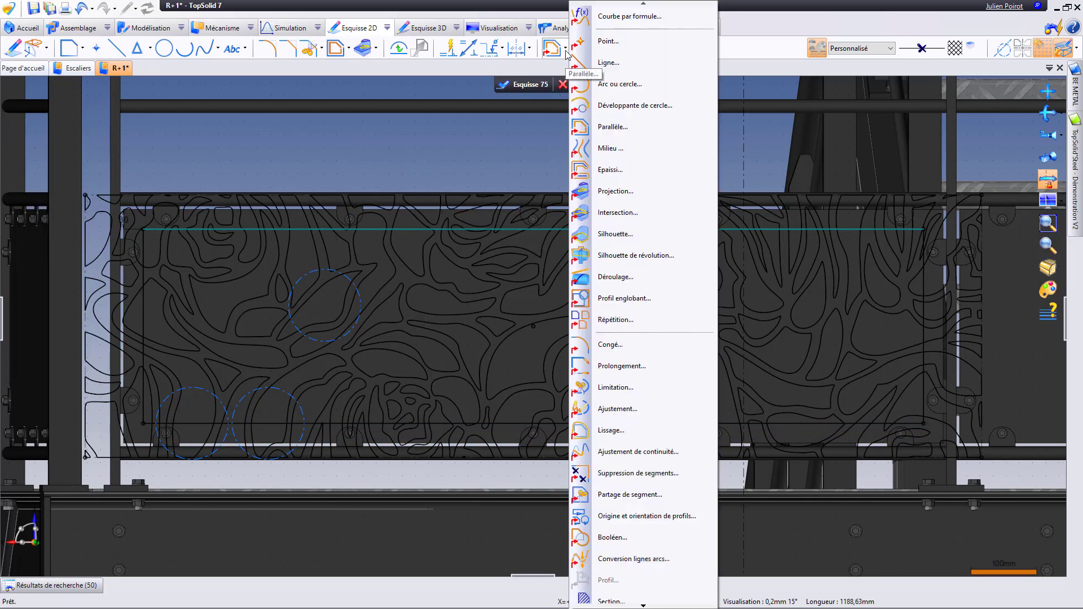
left_click(611, 538)
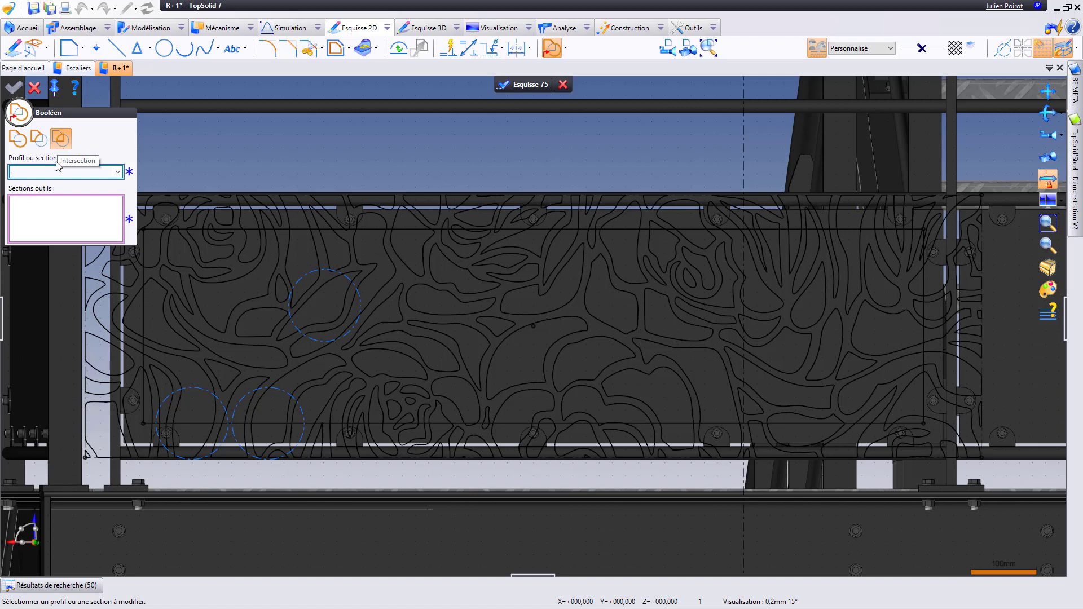
left_click(58, 143)
left_click(294, 230)
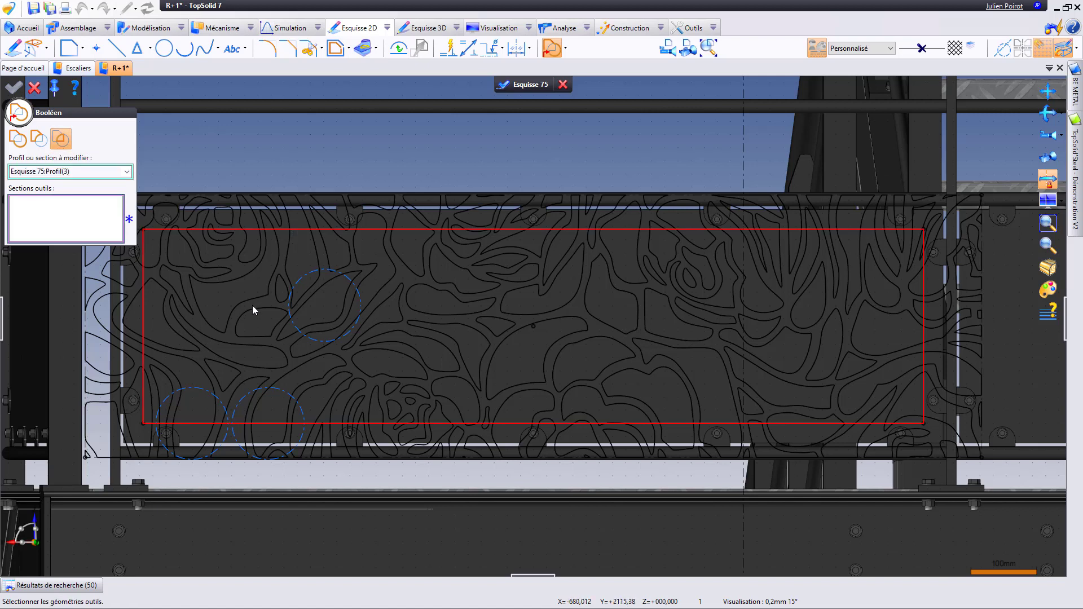
left_click(401, 261)
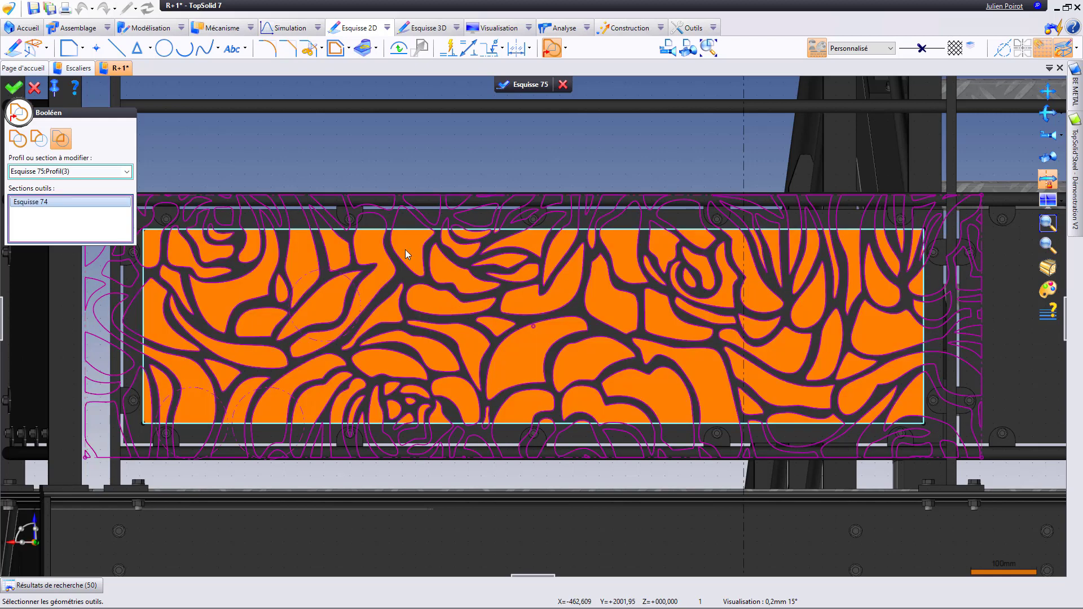
right_click(359, 152)
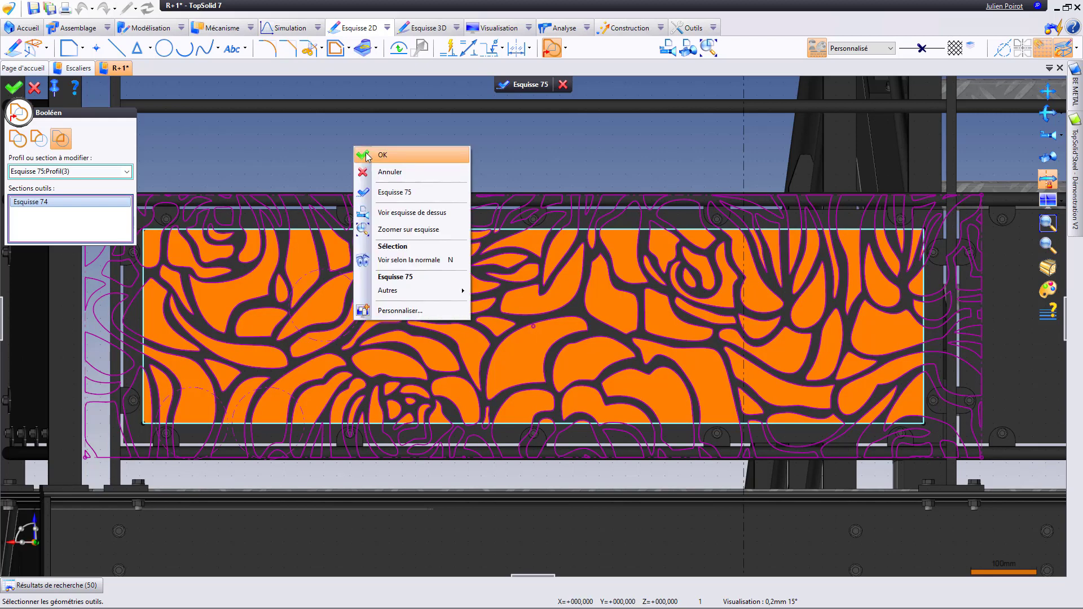
left_click(366, 156)
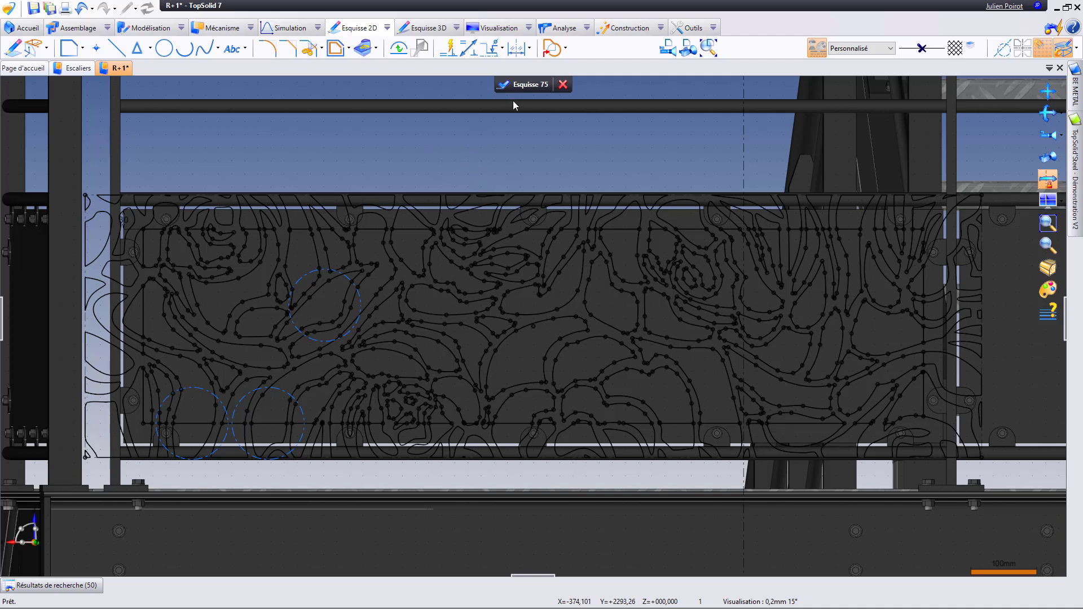
left_click(521, 84)
Hide the original pattern sketch that extends beyond the infill panel
scroll(407, 313, "up", 4)
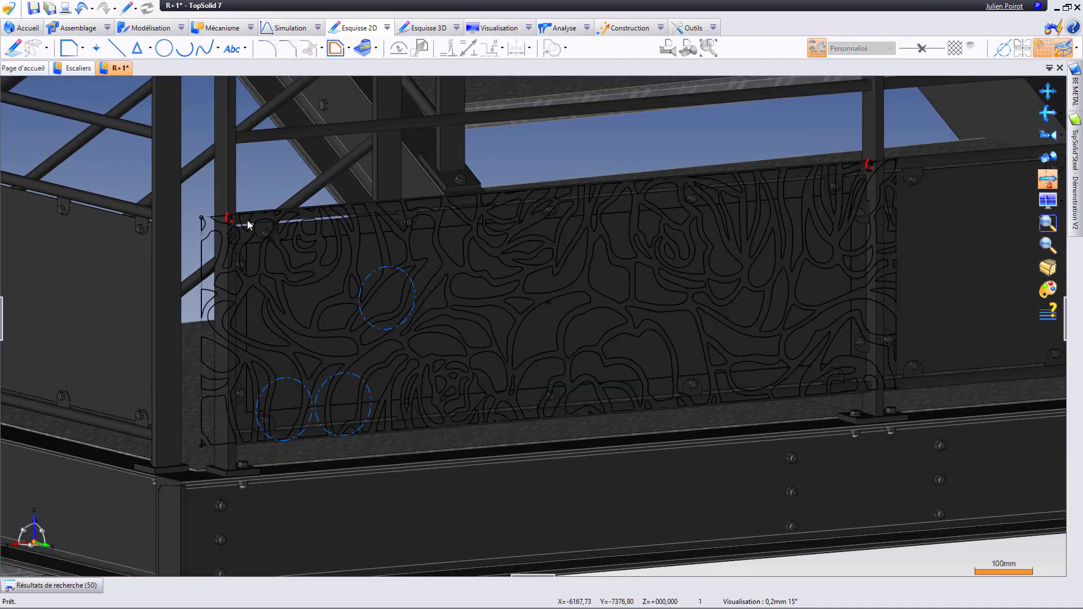
right_click(247, 220)
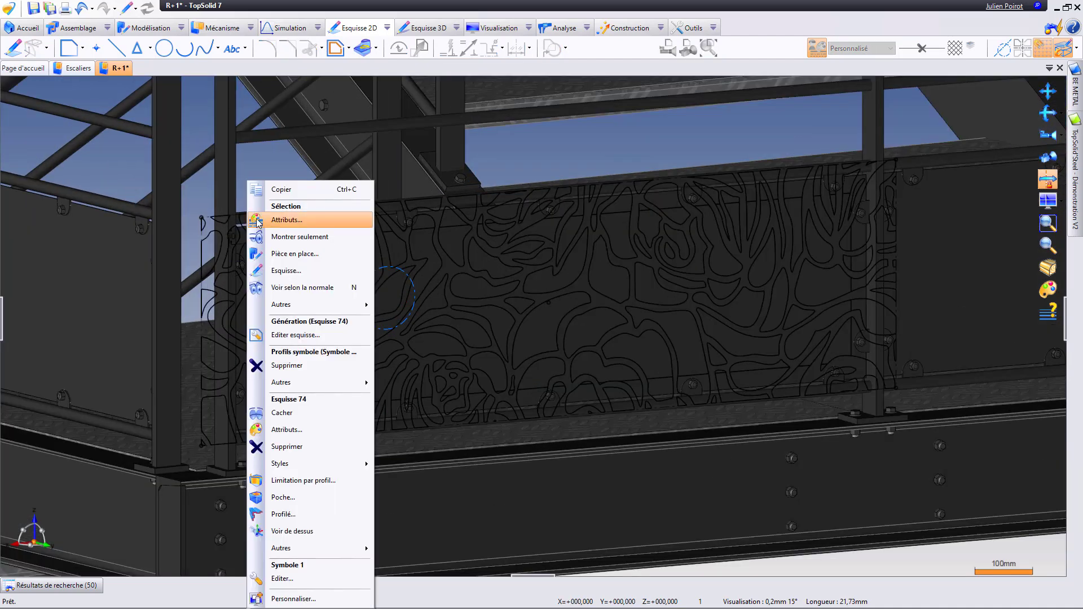
left_click(307, 410)
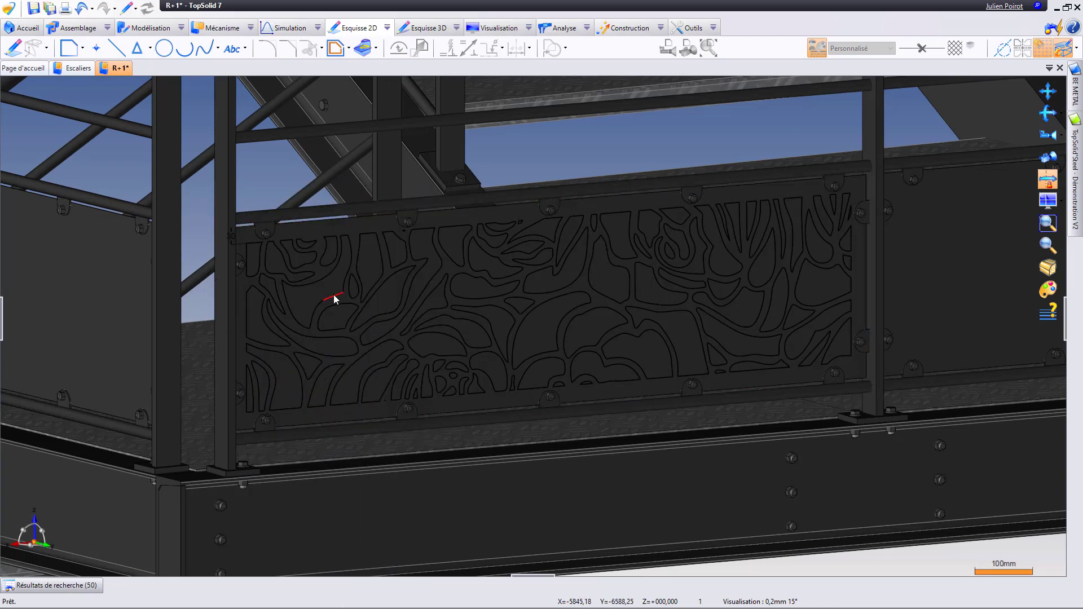
Cut the trimmed pattern through the infill panel with Limitation par profil, using the intersected sketch as the section
right_click(333, 295)
left_click(391, 511)
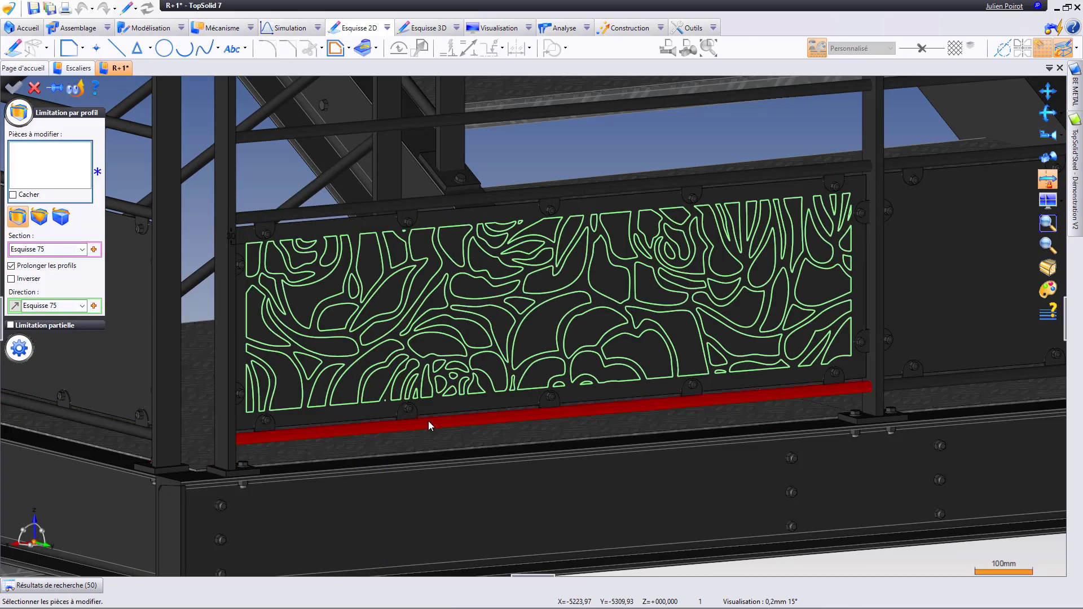
left_click(364, 352)
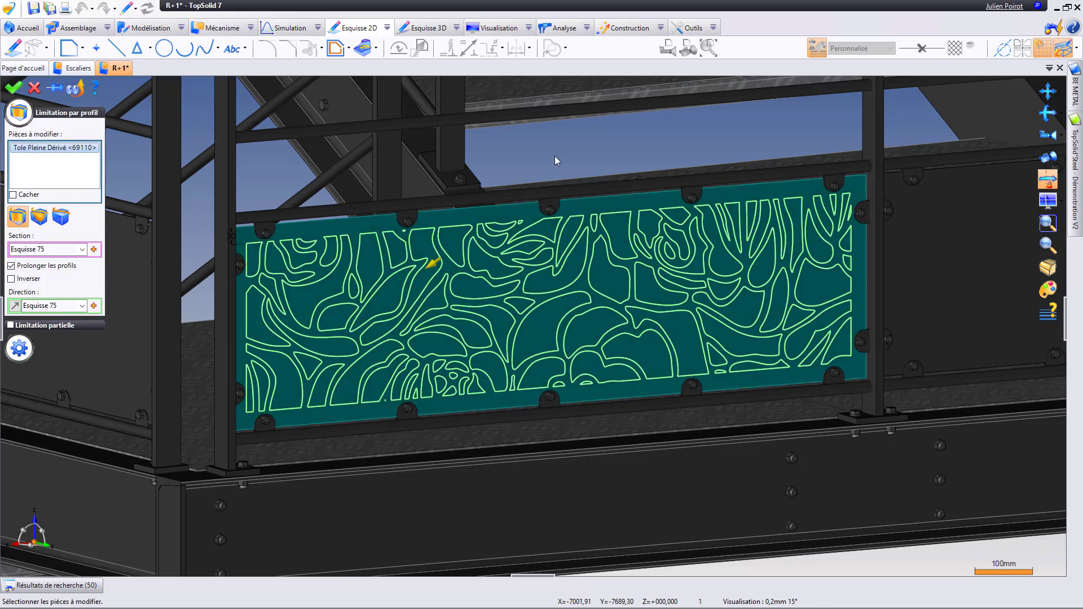
right_click(554, 155)
left_click(559, 159)
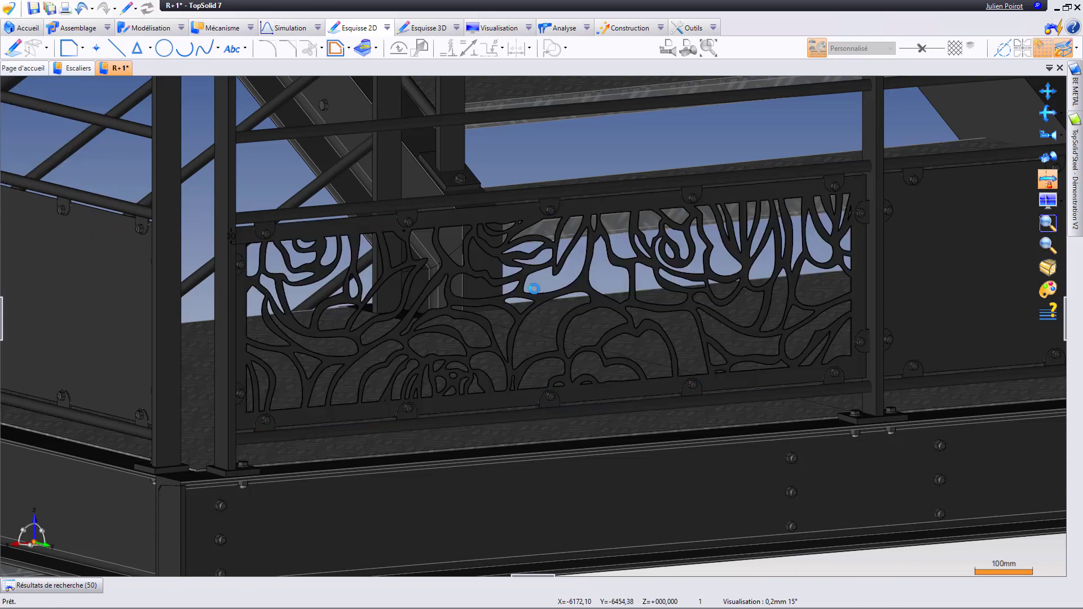
mouse_move(519, 394)
middle_mouse_down()
mouse_move(442, 381)
mouse_move(504, 393)
middle_mouse_up()
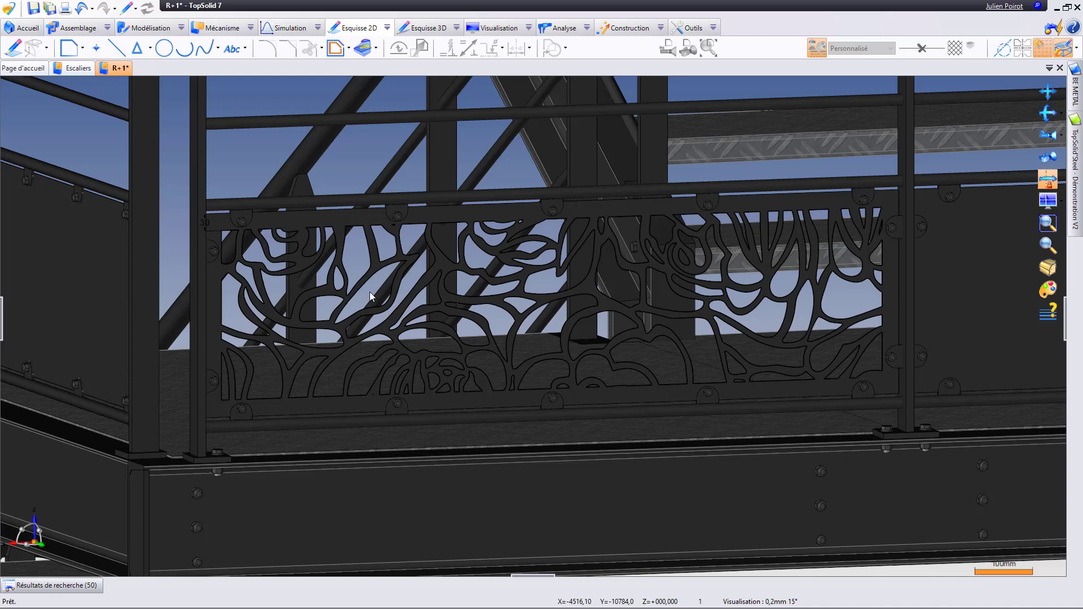
left_click(660, 28)
mouse_move(700, 45)
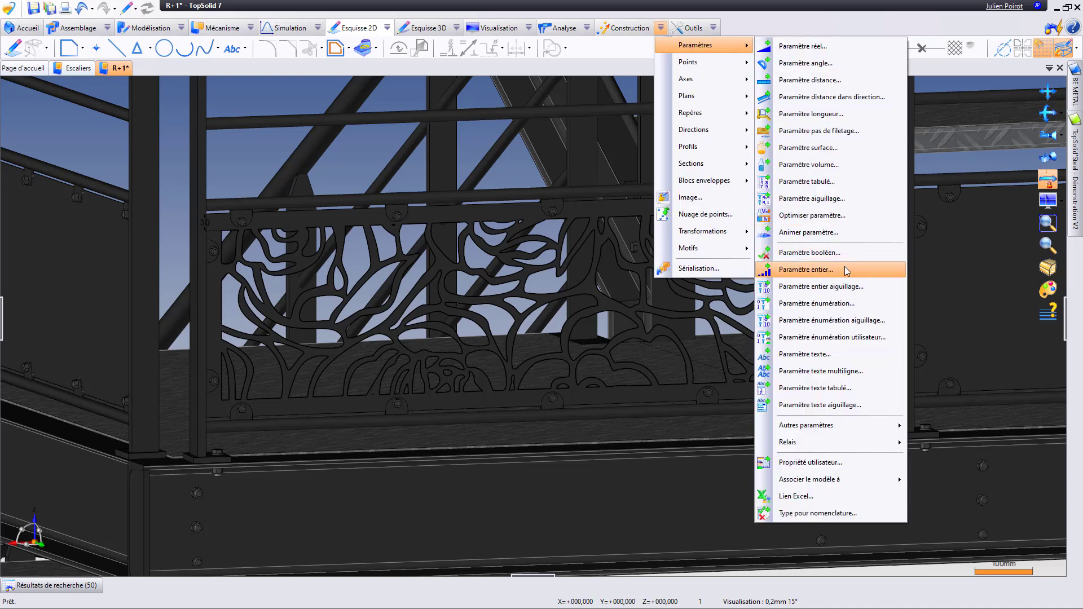
mouse_move(832, 427)
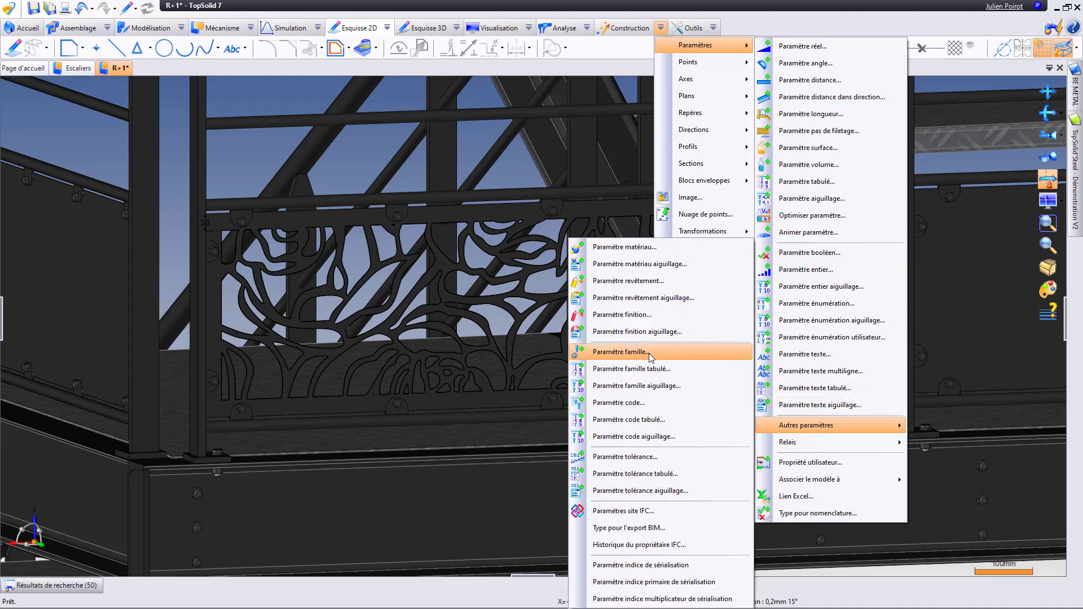
left_click(368, 159)
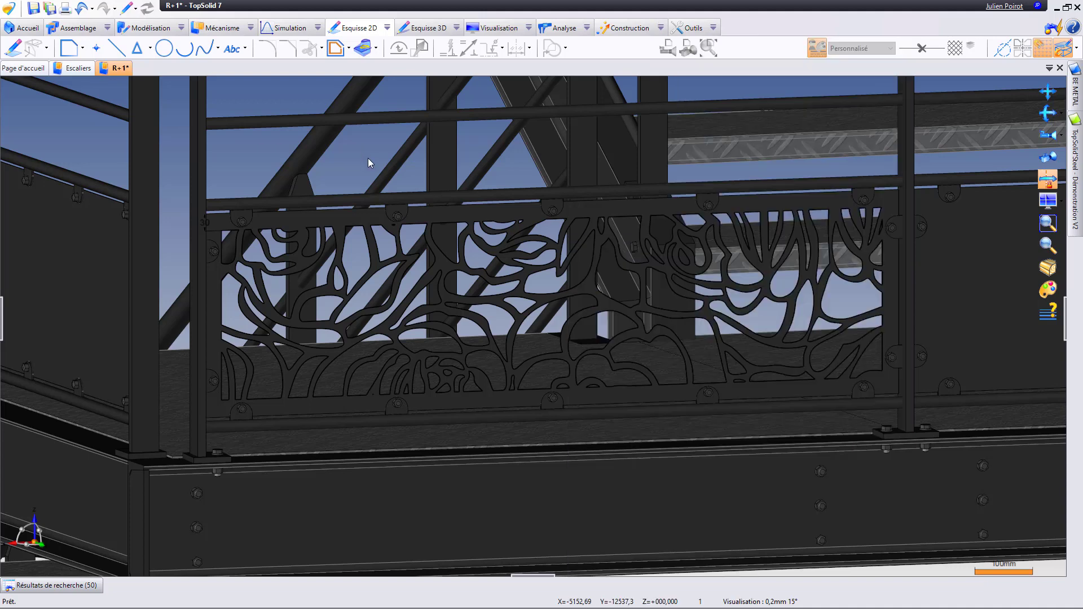